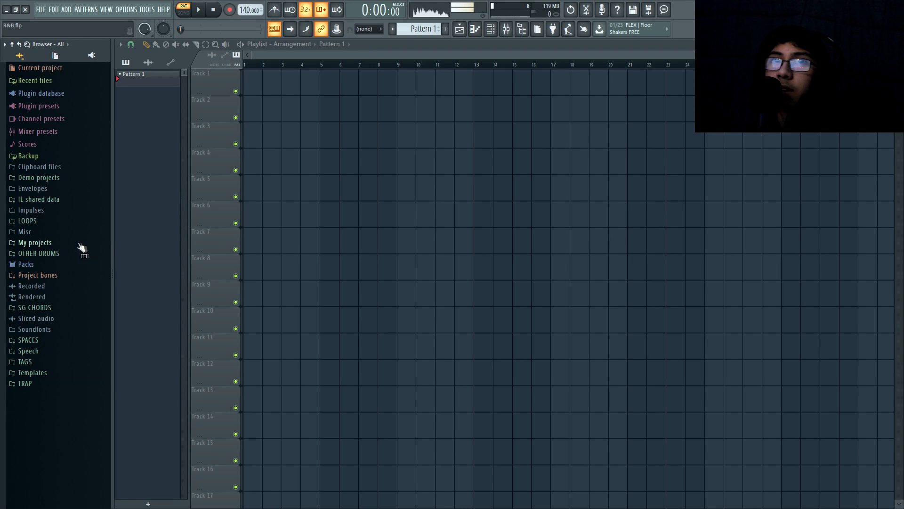
- Load the Close Grand keyboard instrument from the Packs library into a new channel and open its piano roll
click(36, 266)
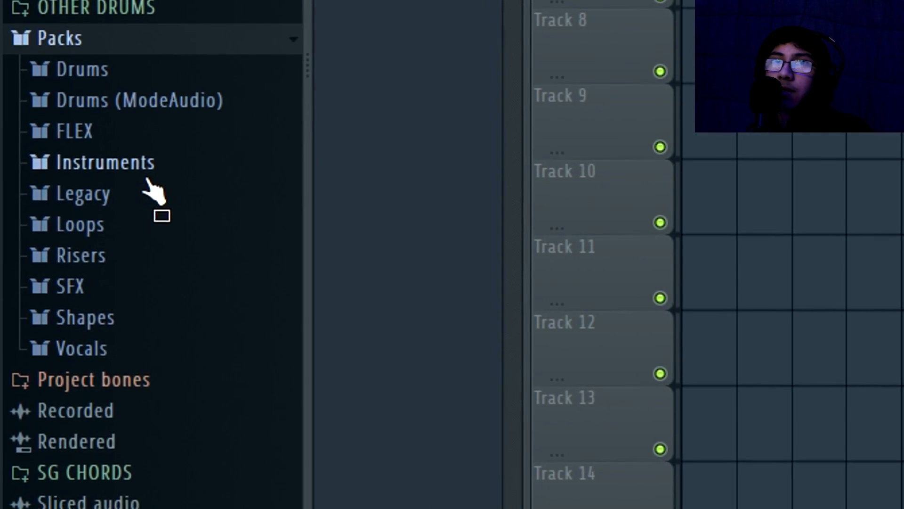
click(146, 176)
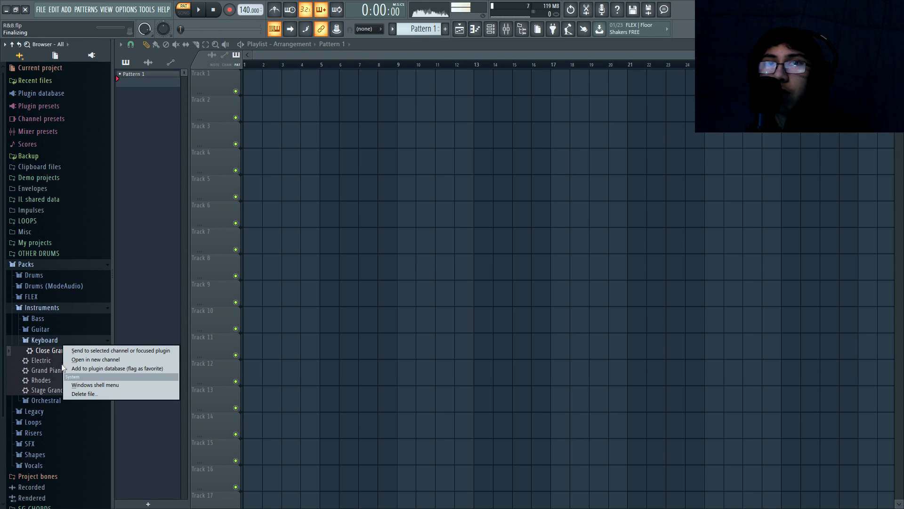
click(66, 360)
click(479, 31)
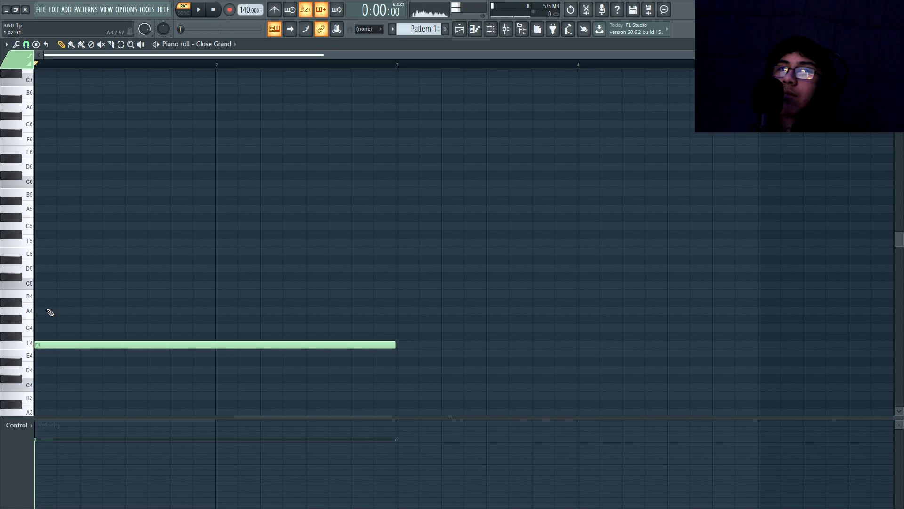
- Stack two-bar A4, C5 and E5 notes above the F4 at bar 1 and play the chord back
click(49, 311)
click(42, 285)
drag(59, 259, 14, 250)
key(space)
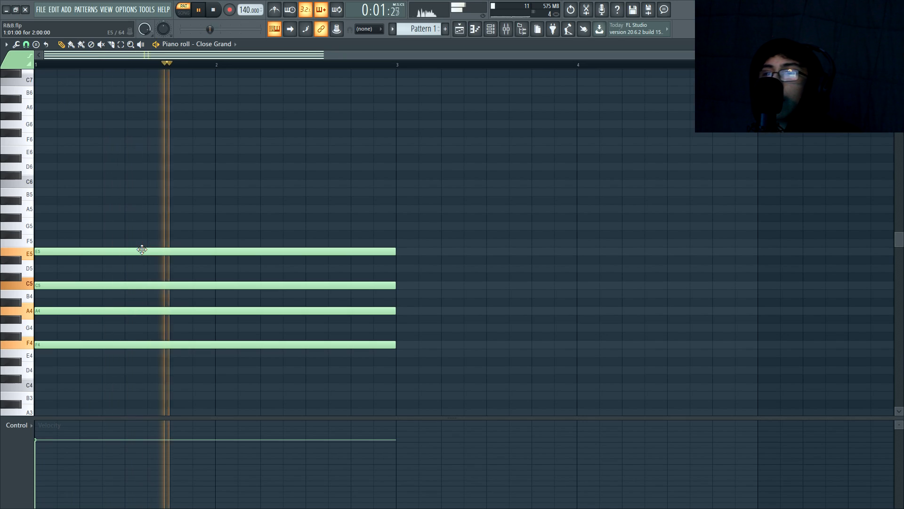
key(space)
- Shorten all four notes of the first chord to one bar and set the tempo to 113 BPM
drag(163, 224, 259, 353)
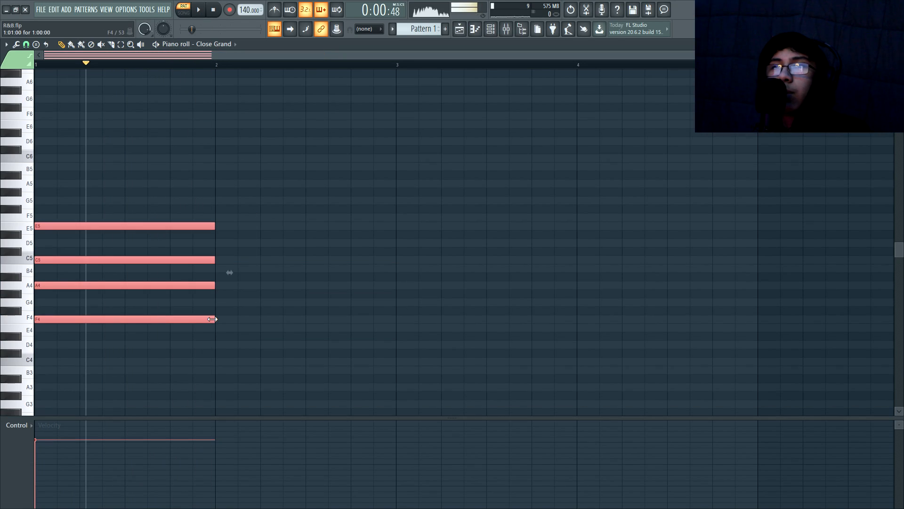
drag(212, 320, 185, 321)
drag(247, 10, 246, 36)
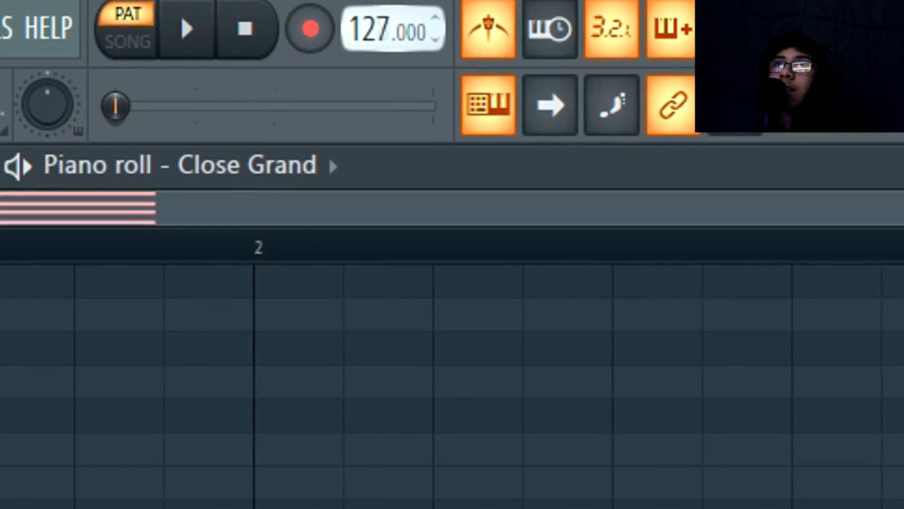
key(space)
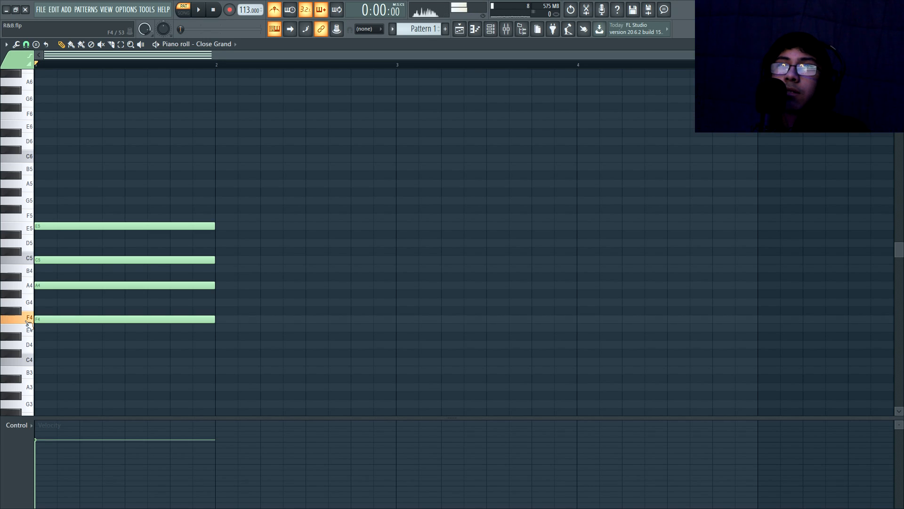
- Add a second one-bar chord at bar 2 with the notes B4, D5, F#5 and A5
click(220, 268)
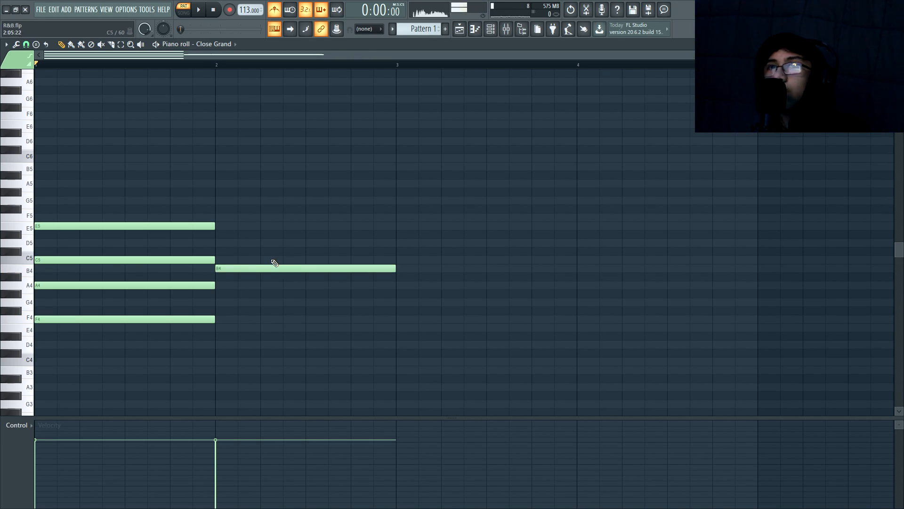
click(244, 242)
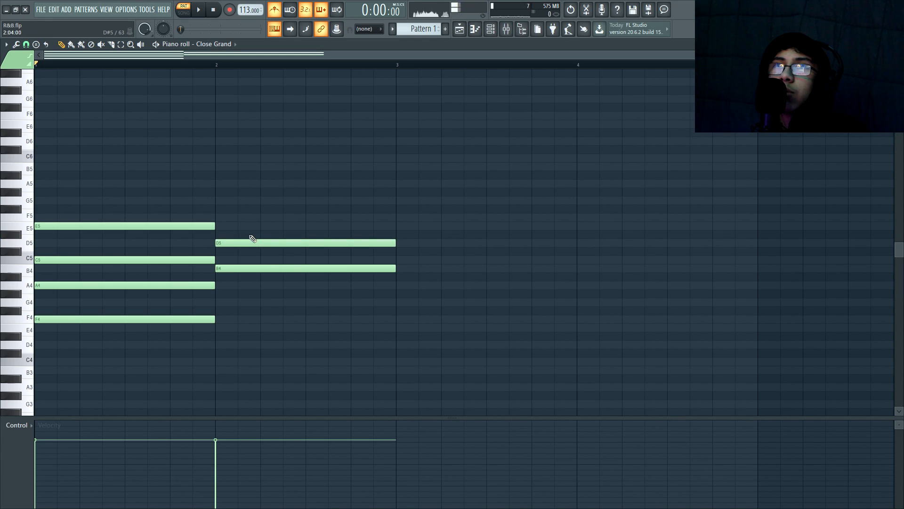
click(219, 208)
click(220, 186)
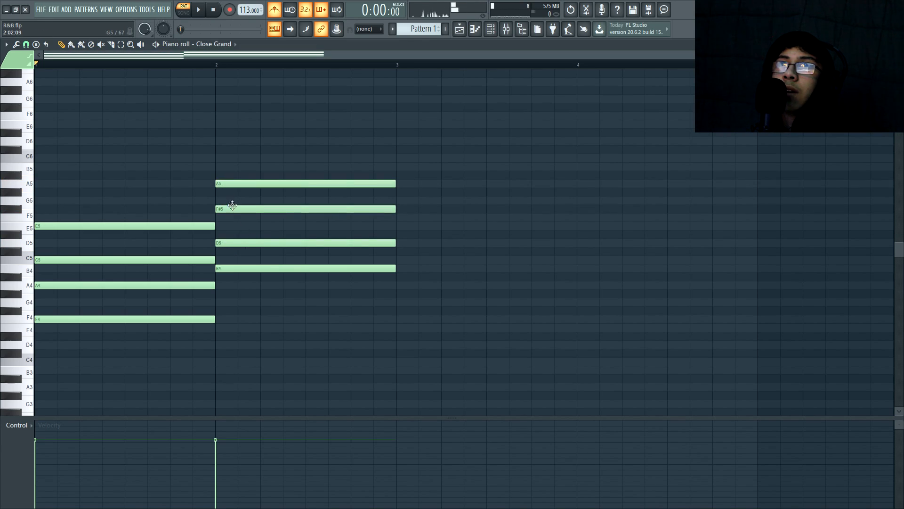
- Revoice the bar 2 chord by lowering F#5 to F5 and dropping A5 and B4 one octave, then play it back
ctrl+click(250, 210)
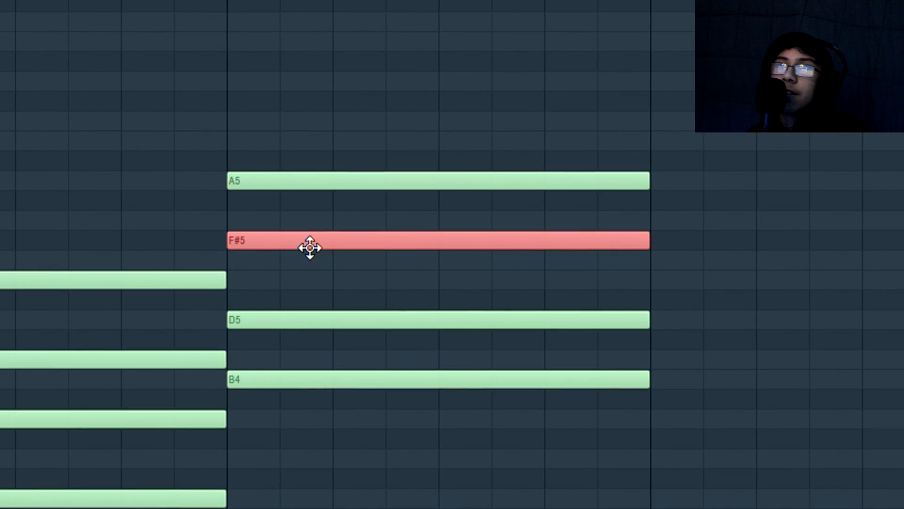
key(shift+Down)
drag(314, 203, 319, 130)
key(ctrl+Down)
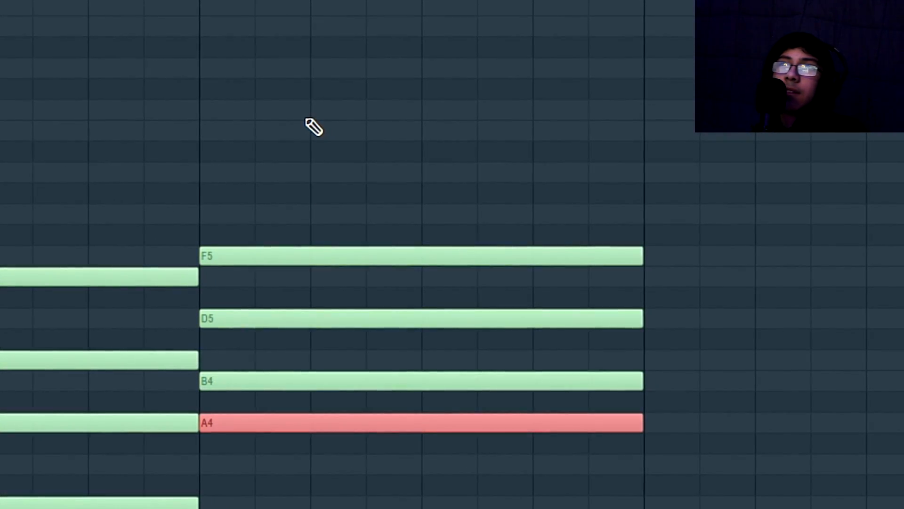
drag(490, 369, 464, 386)
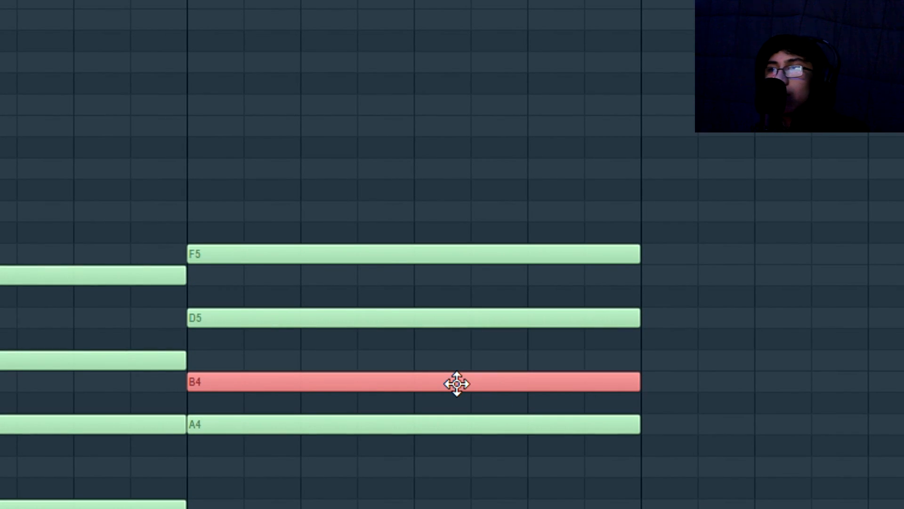
key(ctrl+Down)
key(ctrl+d)
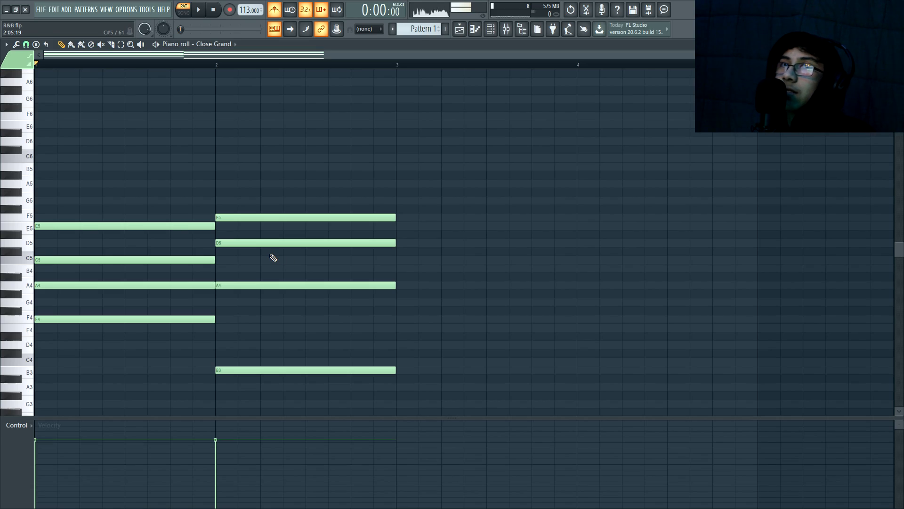
key(space)
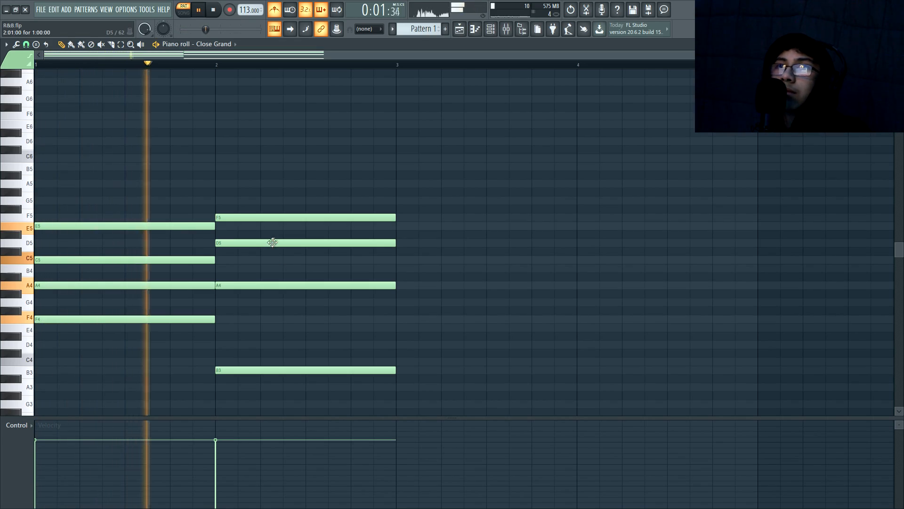
key(space)
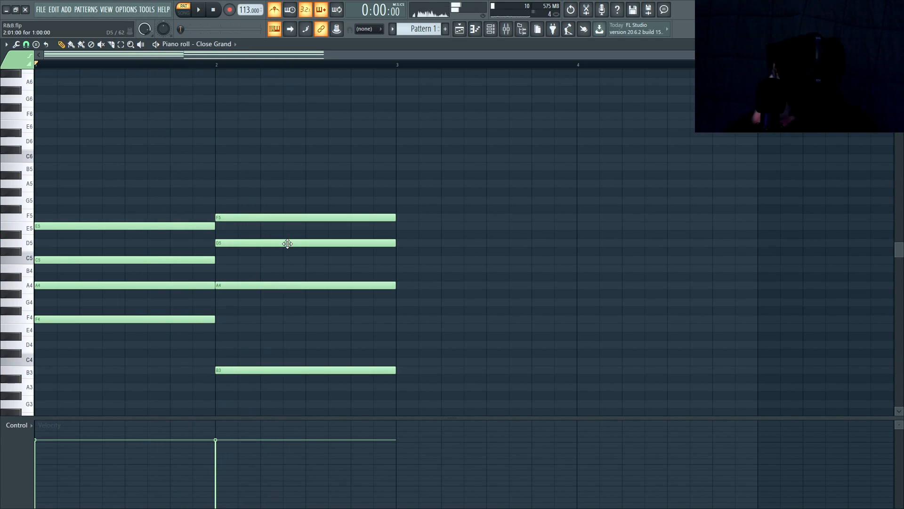
- Shorten the bar 2 chord to half a bar and fill the second half with E4, G#4, B4 and D#5
drag(322, 189, 329, 395)
drag(396, 283, 306, 285)
click(310, 327)
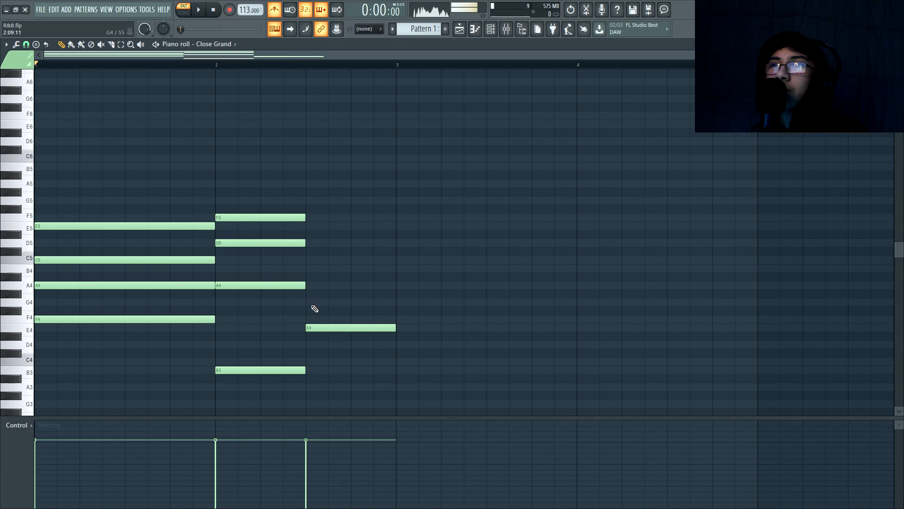
click(309, 293)
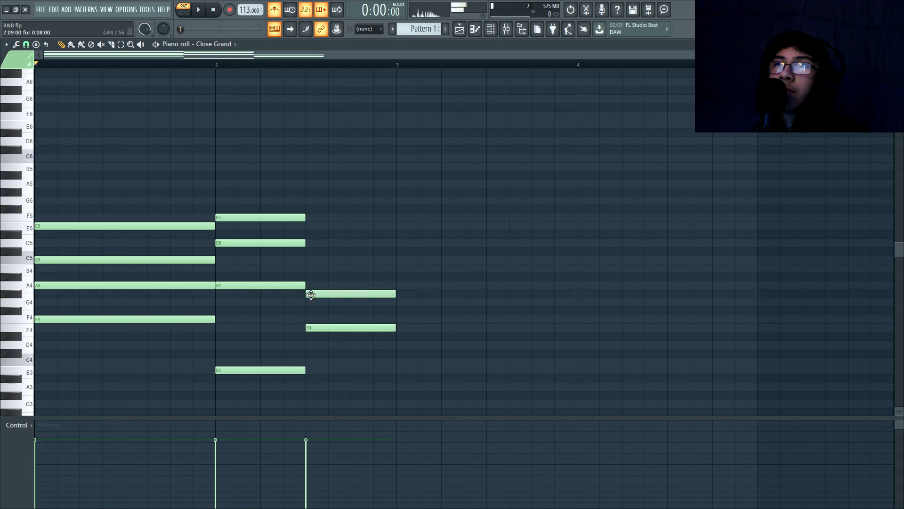
click(308, 268)
click(308, 235)
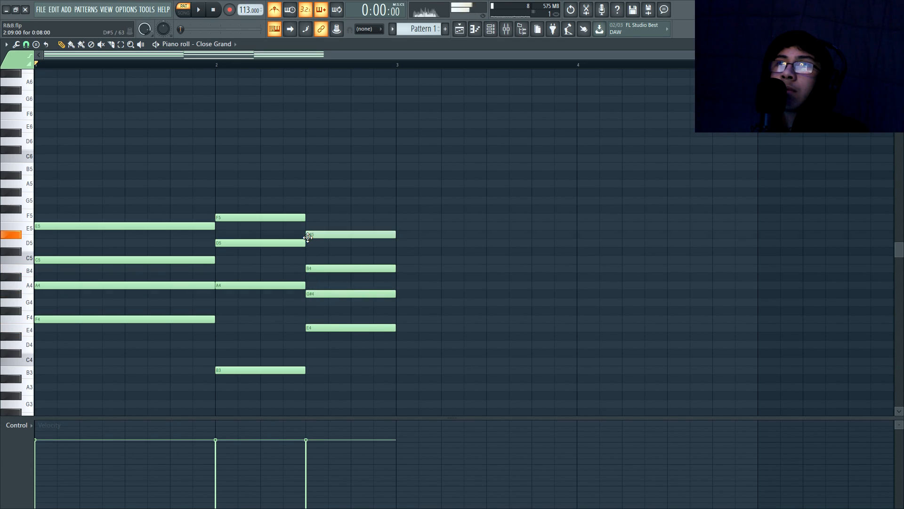
- Lower the third chord's top note from D#5 to D5 and play the progression
click(346, 234)
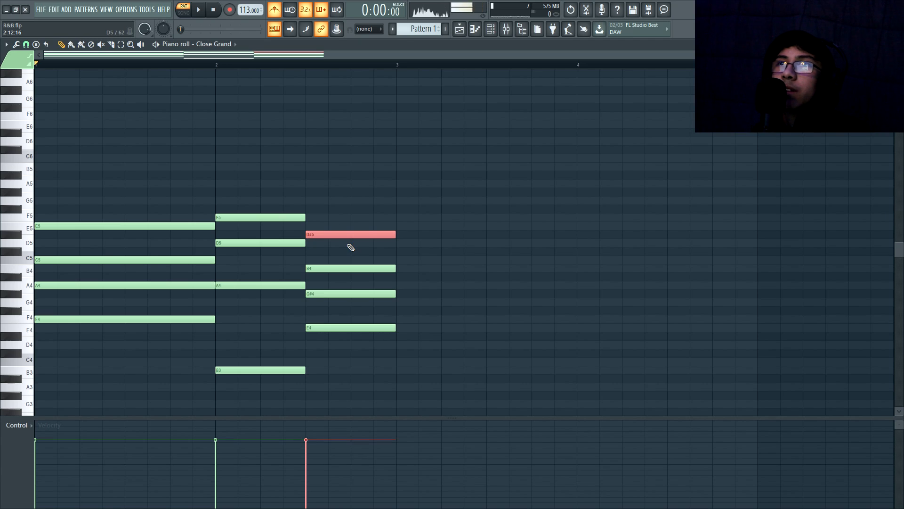
drag(348, 244, 348, 245)
key(space)
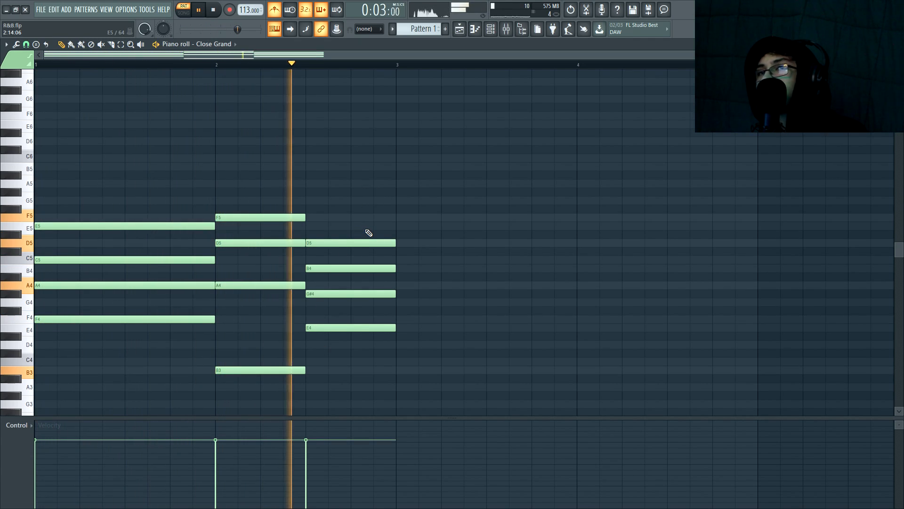
key(space)
- Build a half-bar chord of A4, C5, E5 and G5 at bar 3 and play the progression
drag(397, 354, 395, 393)
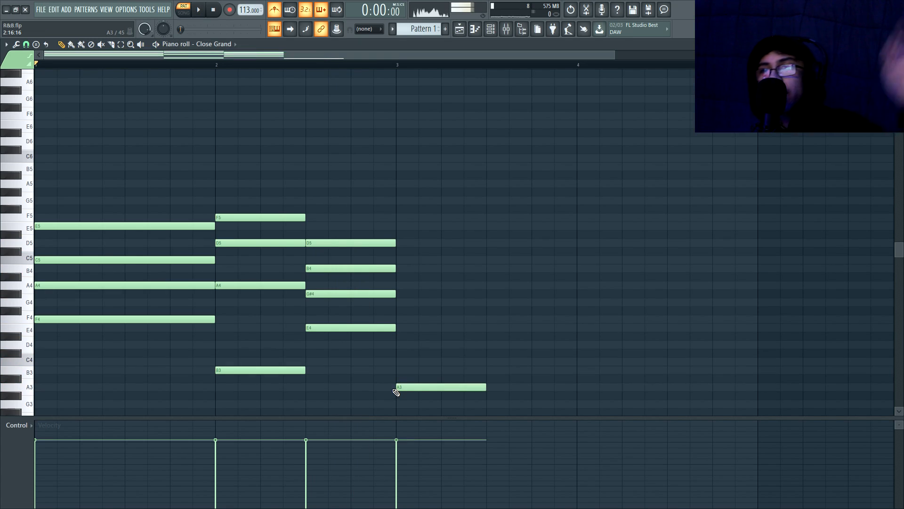
drag(410, 355, 416, 407)
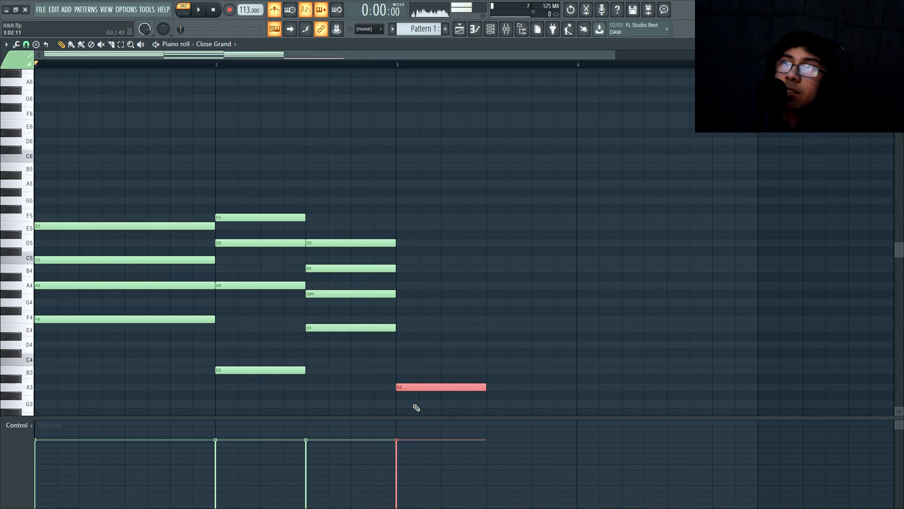
key(ctrl+Up)
key(ctrl+d)
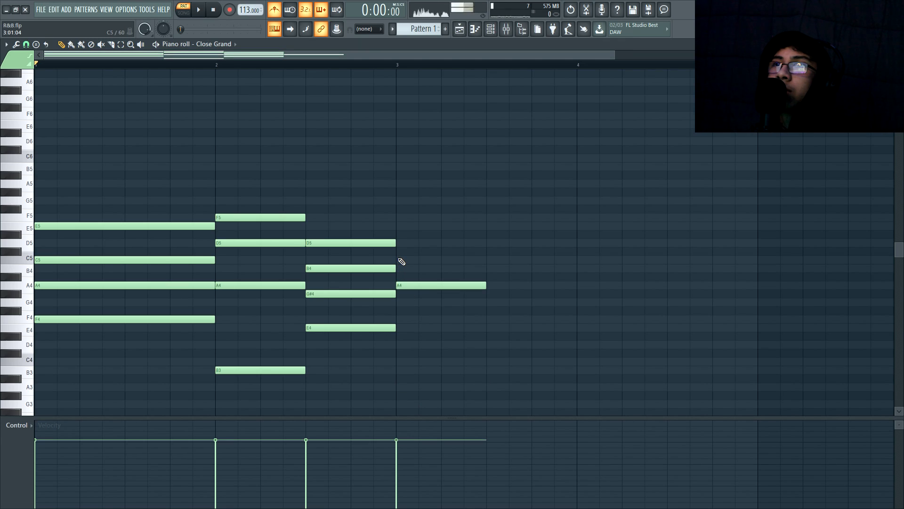
click(401, 260)
click(399, 226)
click(398, 200)
key(space)
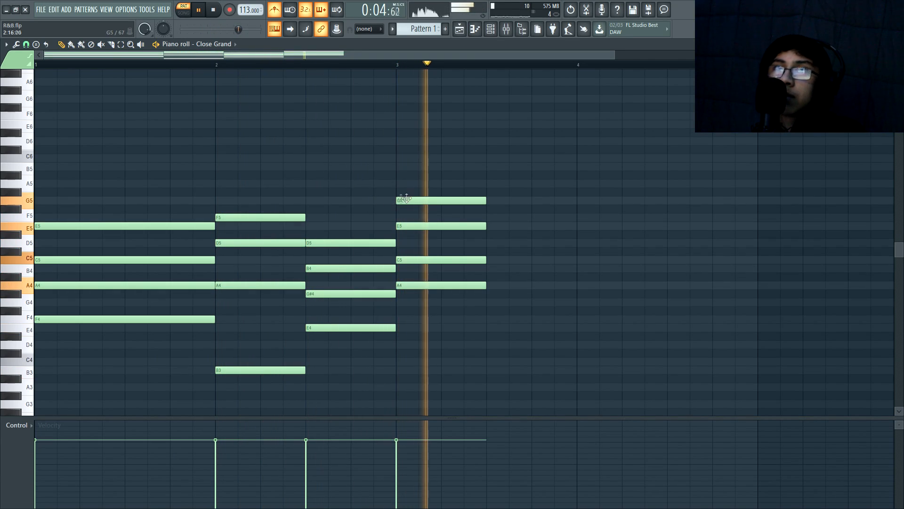
key(space)
- Drop the G5 and A4 notes of the bar 3 chord by one octave each
click(424, 200)
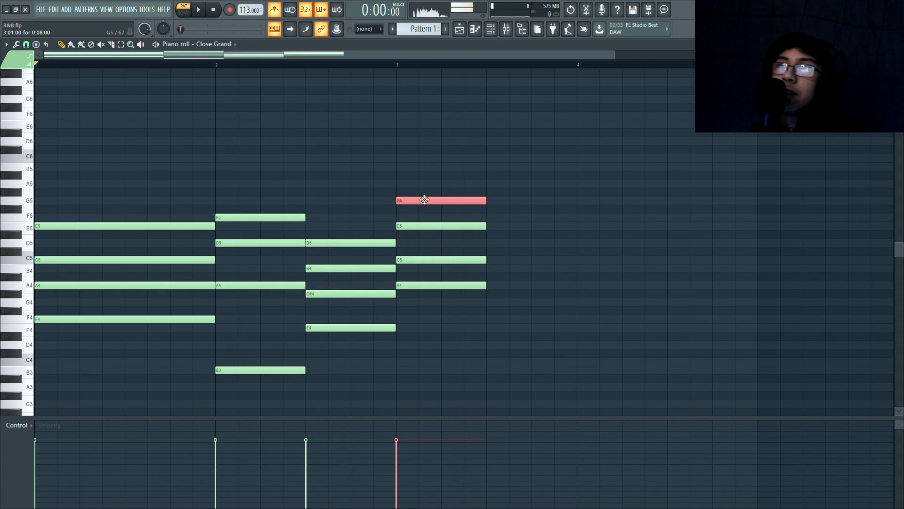
key(ctrl+Down)
click(427, 285)
key(ctrl+Down)
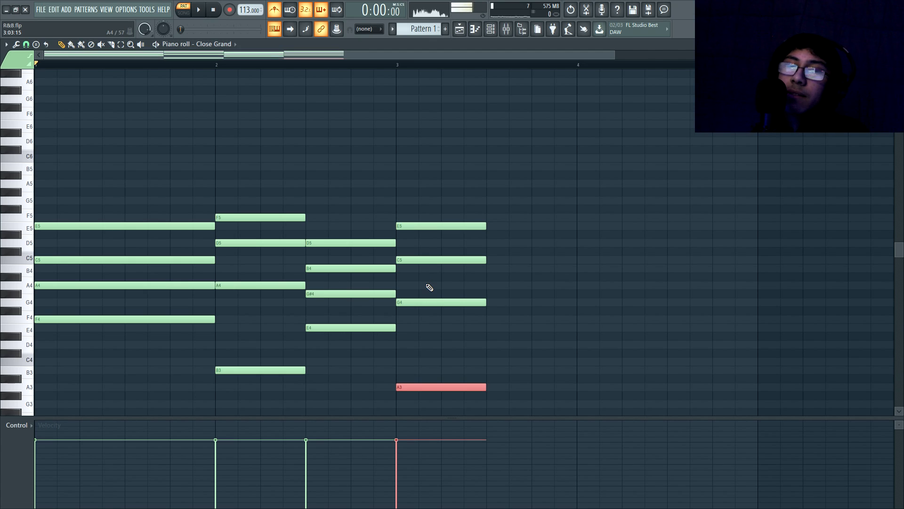
- Lengthen the four notes of the bar 3 chord to a full bar while playing back the progression
key(space)
drag(478, 214, 465, 398)
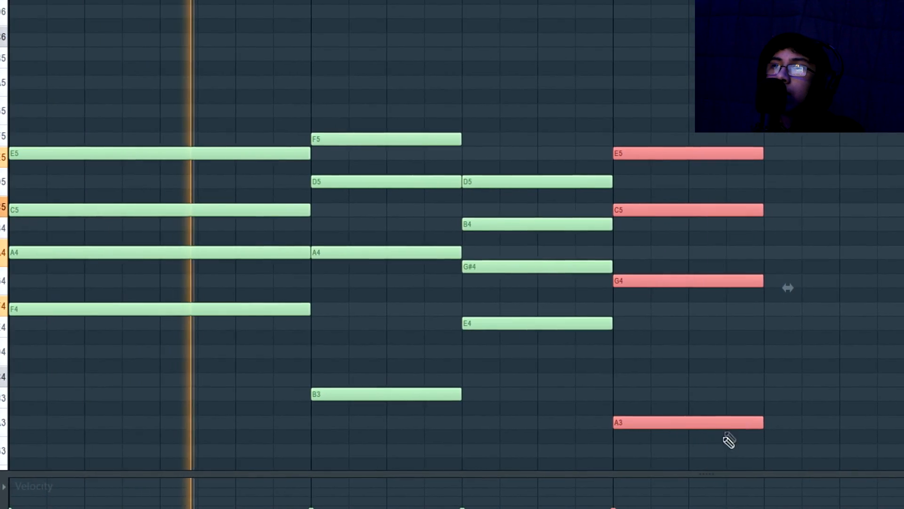
drag(759, 421, 854, 406)
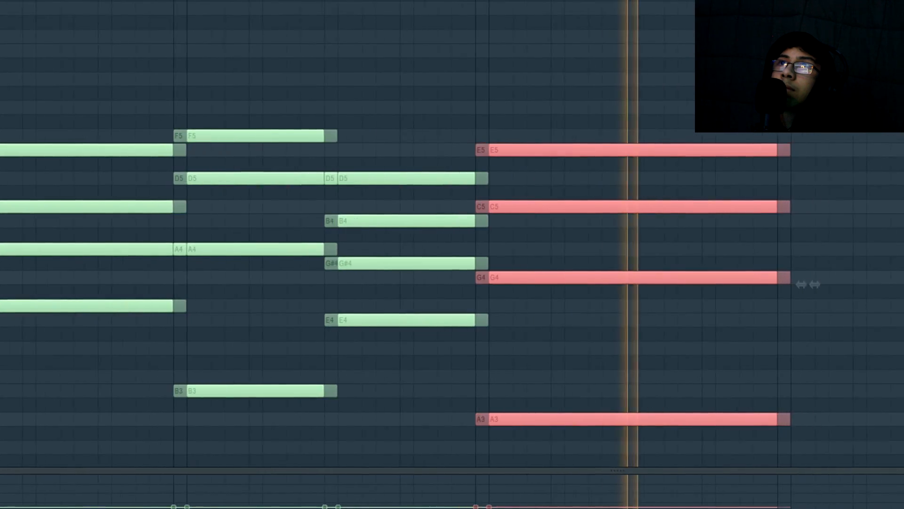
key(space)
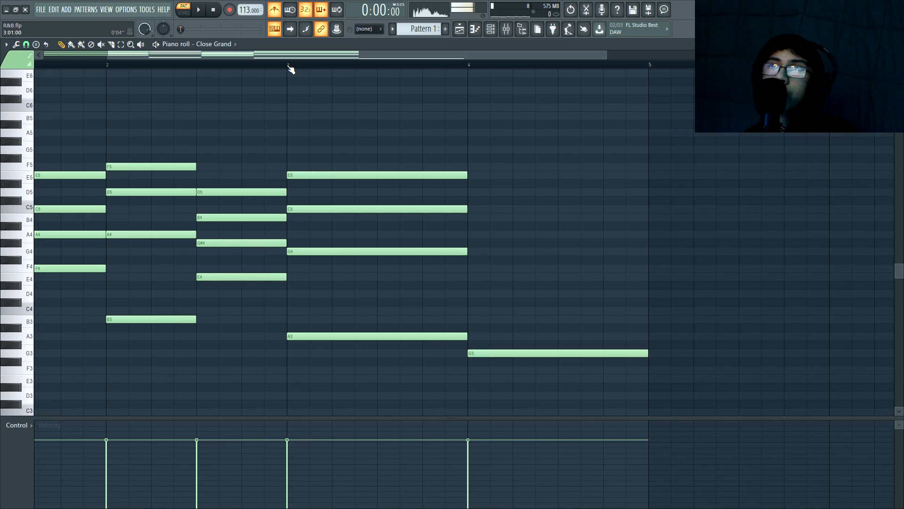
- Shorten the G3 bass note at bar 4 to half a bar, add C4 in the second half, and audition from bar 3
click(291, 69)
drag(648, 354, 550, 366)
key(space)
click(557, 312)
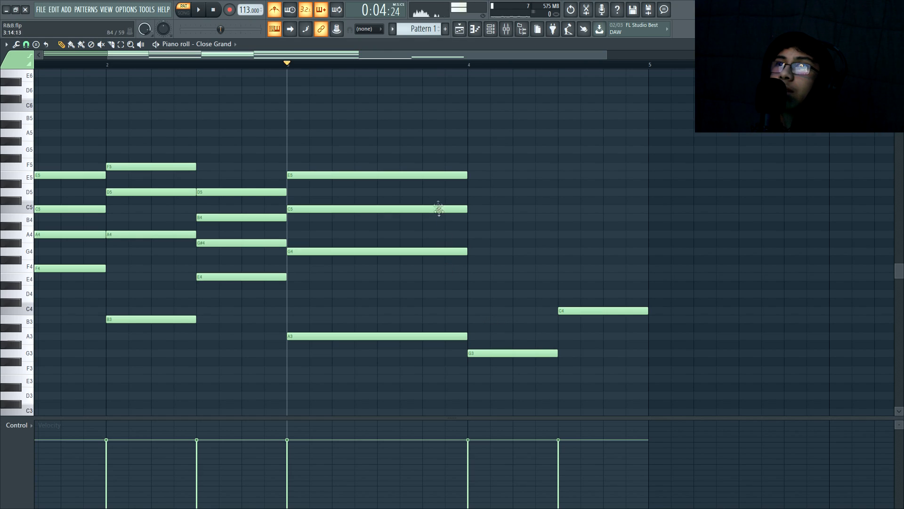
key(space)
key(space)
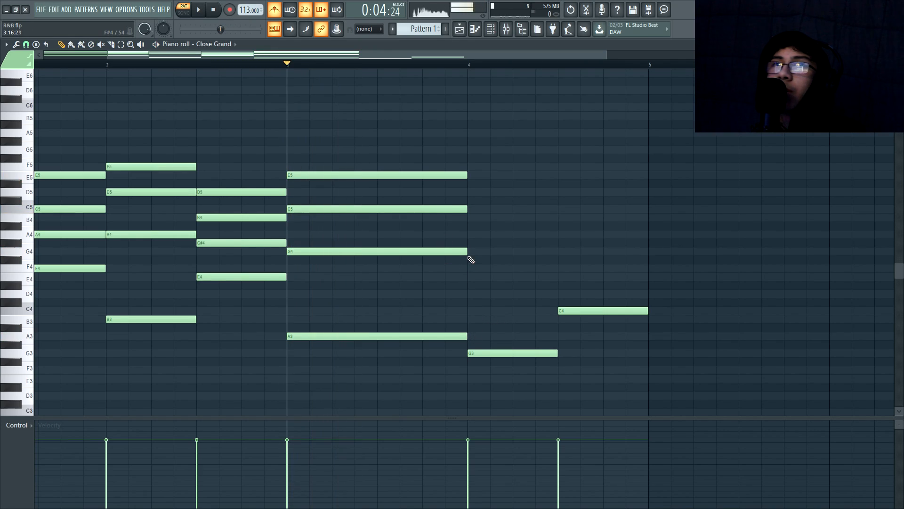
- Stack G4, A#4 and D5 above the G3 note at bar 4 and play back from the middle of bar 3
click(476, 252)
click(470, 226)
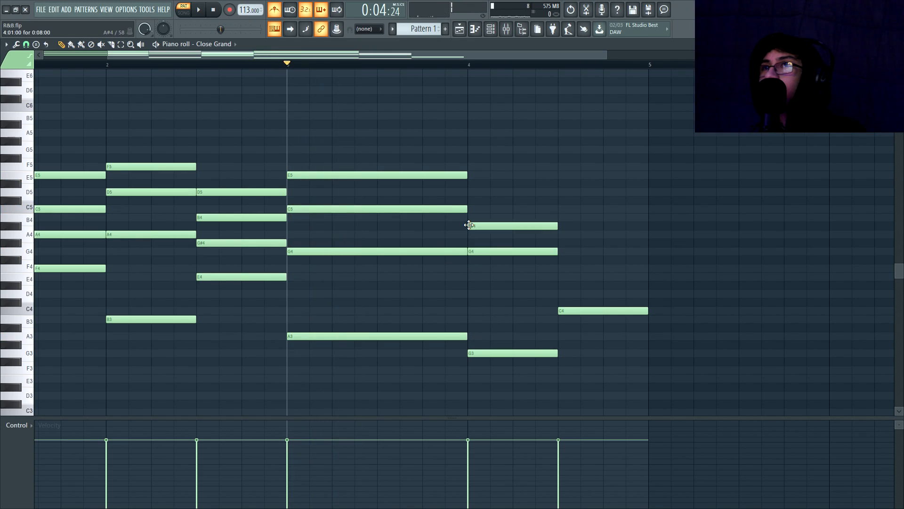
click(471, 192)
click(402, 69)
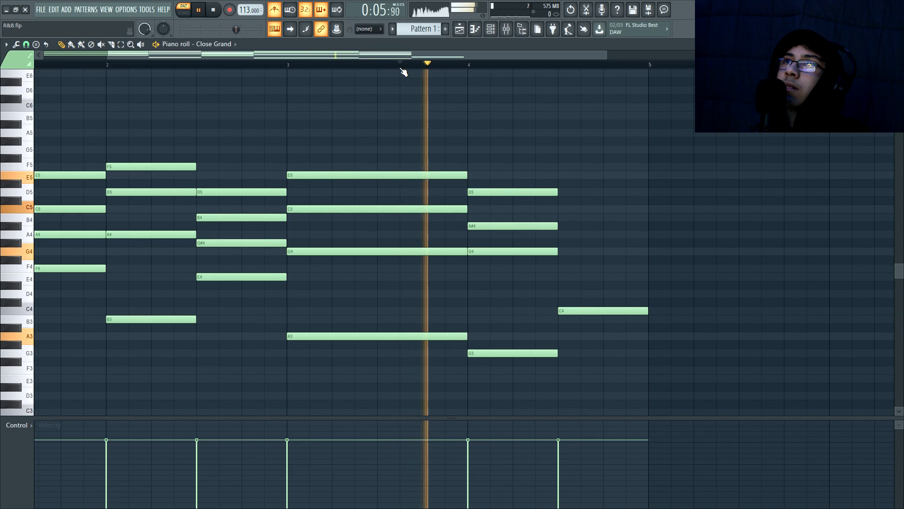
key(space)
- Stack G4, A#4 and D5 above the C4 note in the second half of bar 4 and play it back
click(566, 251)
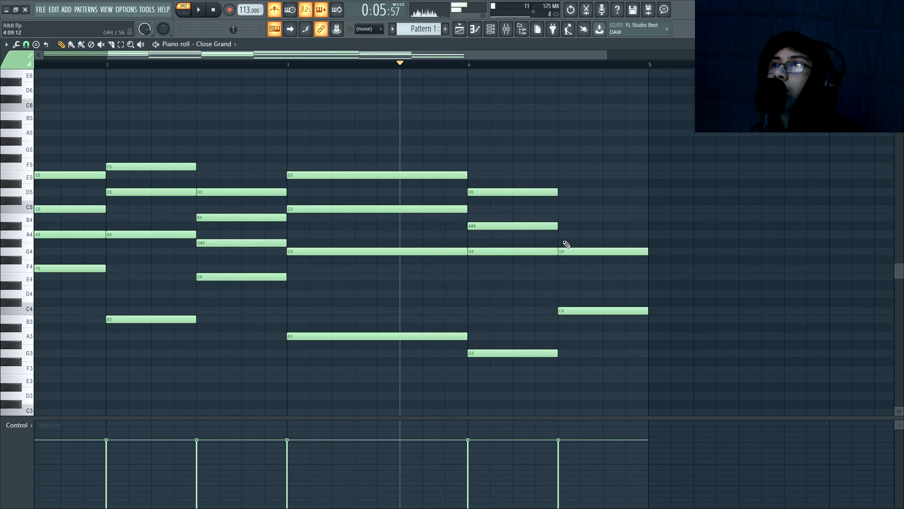
click(562, 226)
click(562, 192)
key(space)
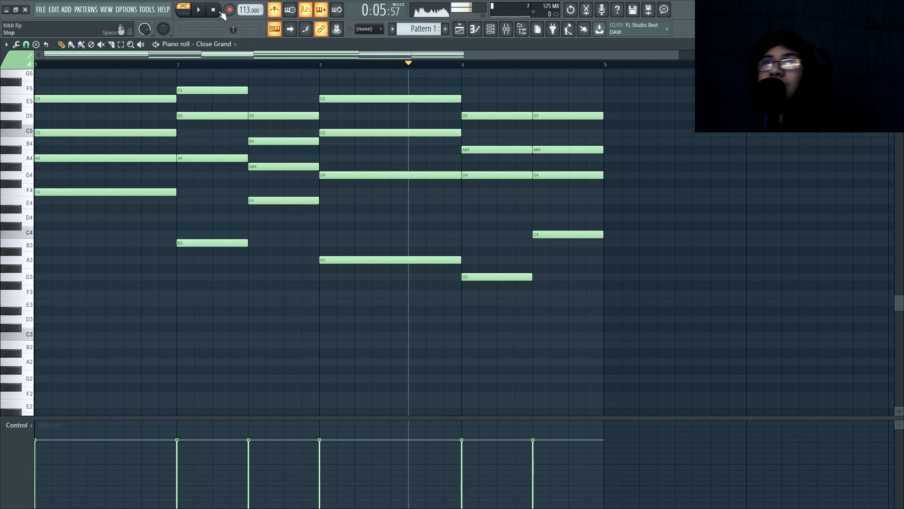
click(220, 11)
- Strum all the chords with a reduced start time strength and a negative velocity strength
scroll(303, 204, up, 3)
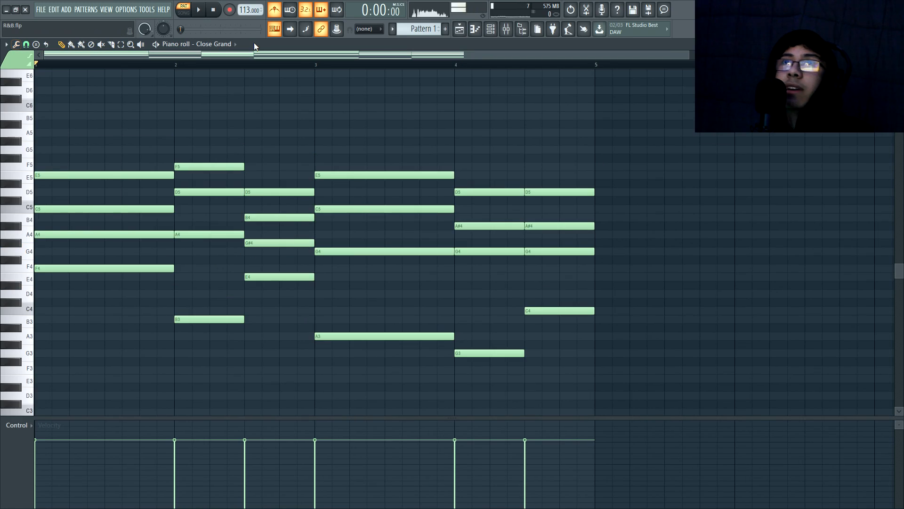
key(alt+r)
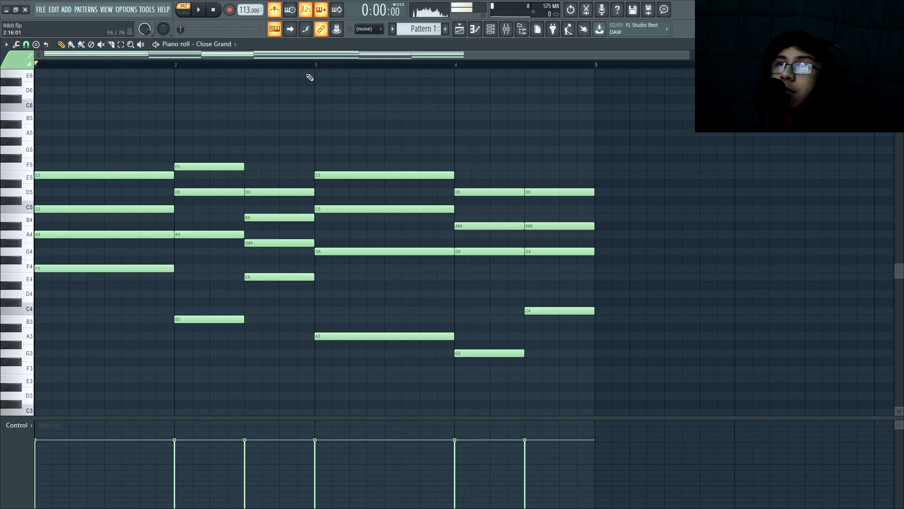
key(alt+s)
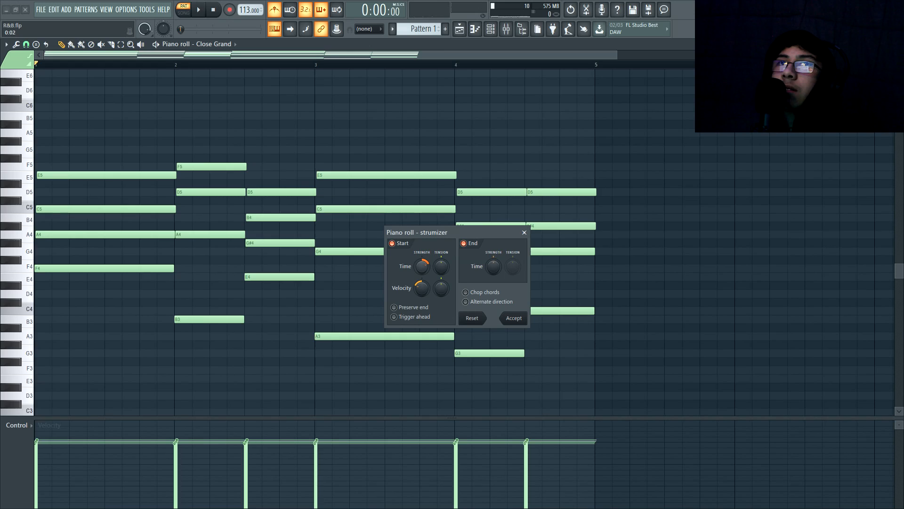
key(space)
drag(420, 270, 418, 298)
key(space)
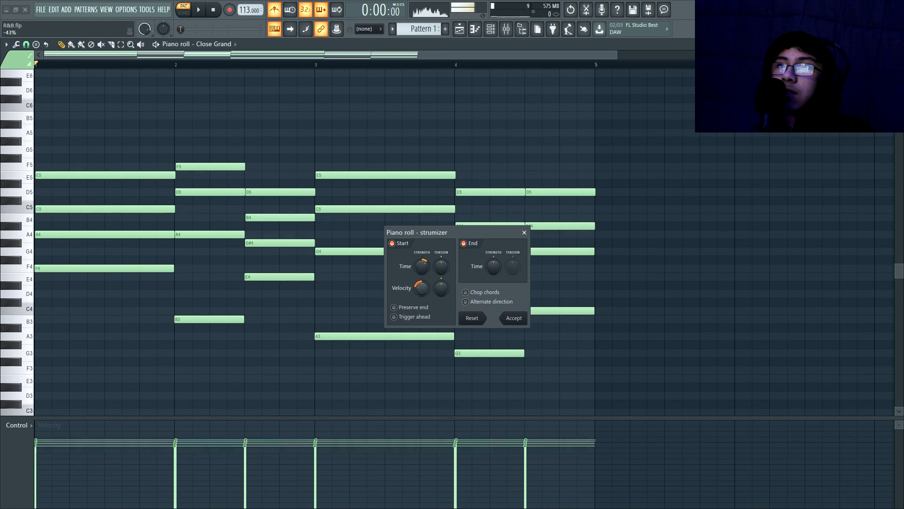
key(space)
click(512, 318)
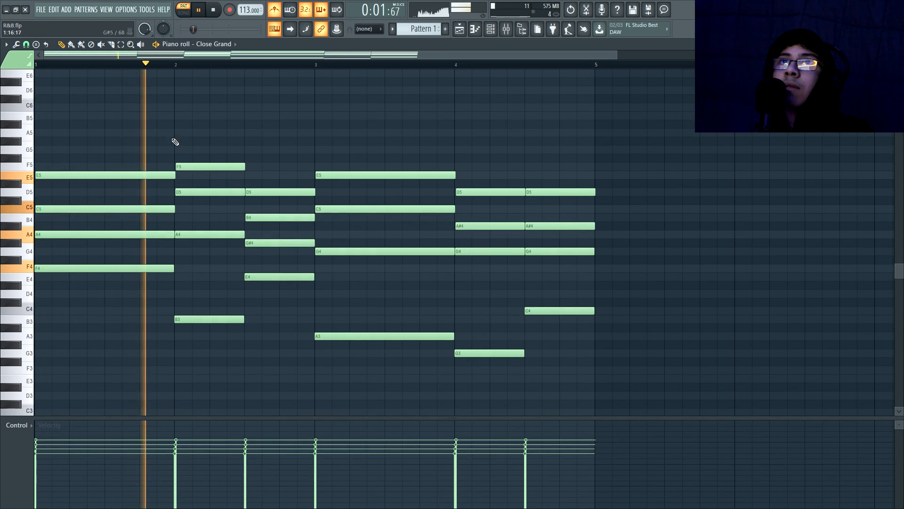
- Play back the strummed progression and select the four-note chord in the first half of bar 2
drag(595, 178, 600, 351)
mouse_move(526, 362)
mouse_down()
mouse_move(534, 202)
mouse_move(526, 179)
mouse_up()
click(62, 45)
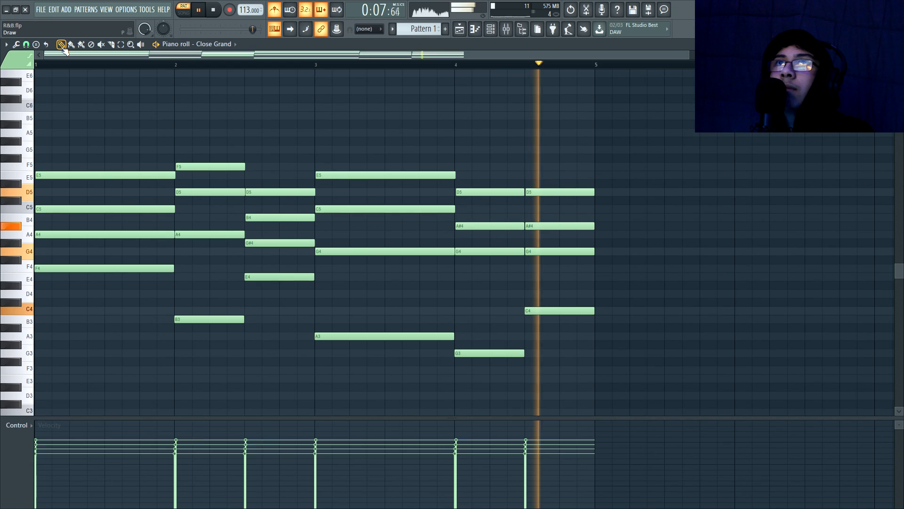
key(space)
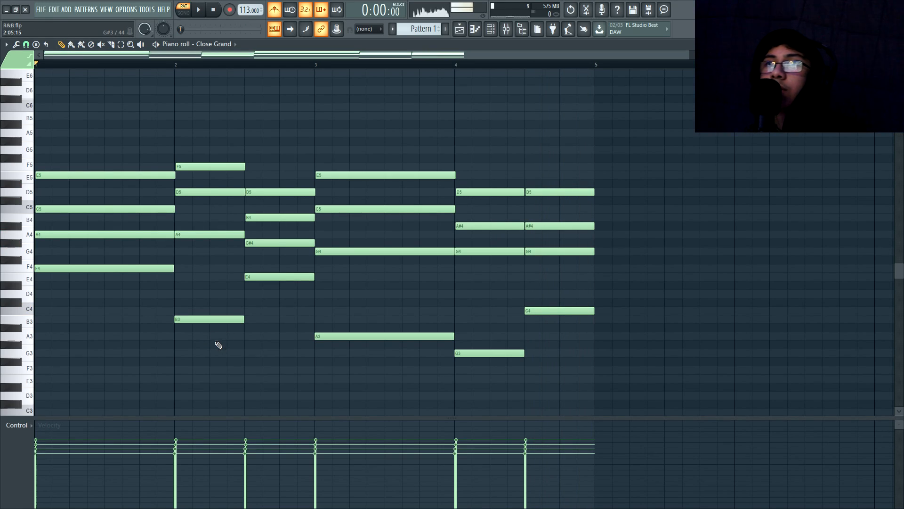
drag(217, 342, 202, 151)
key(space)
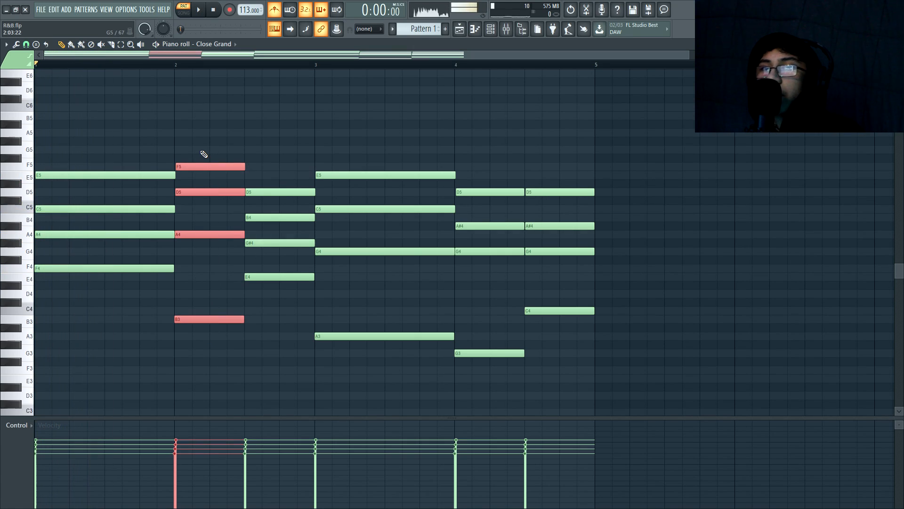
key(space)
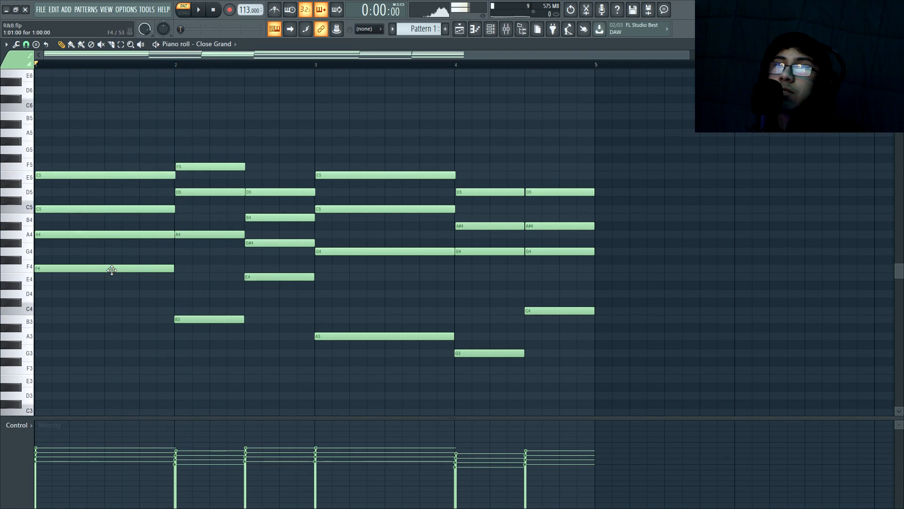
- Double the F4 bass note of bar 1 and the E4 in bar 2 one octave lower, and audition the result
drag(132, 265, 211, 339)
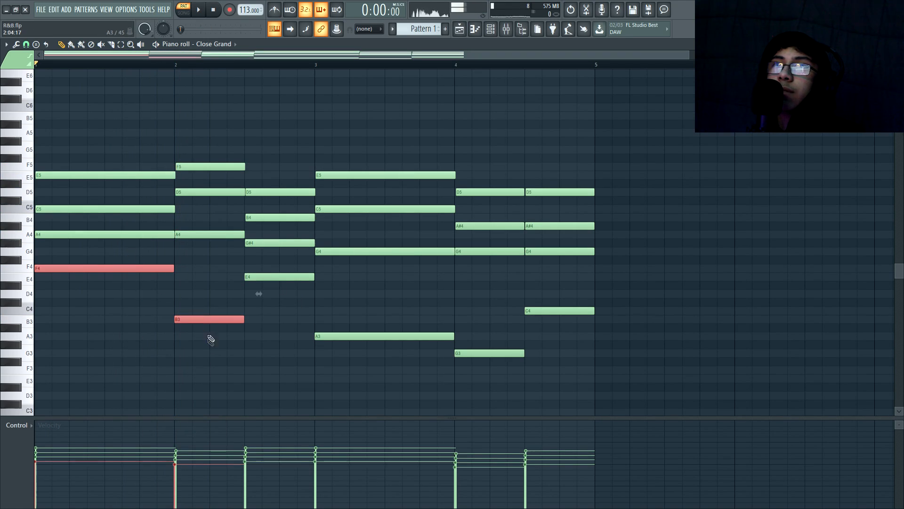
drag(258, 270, 272, 298)
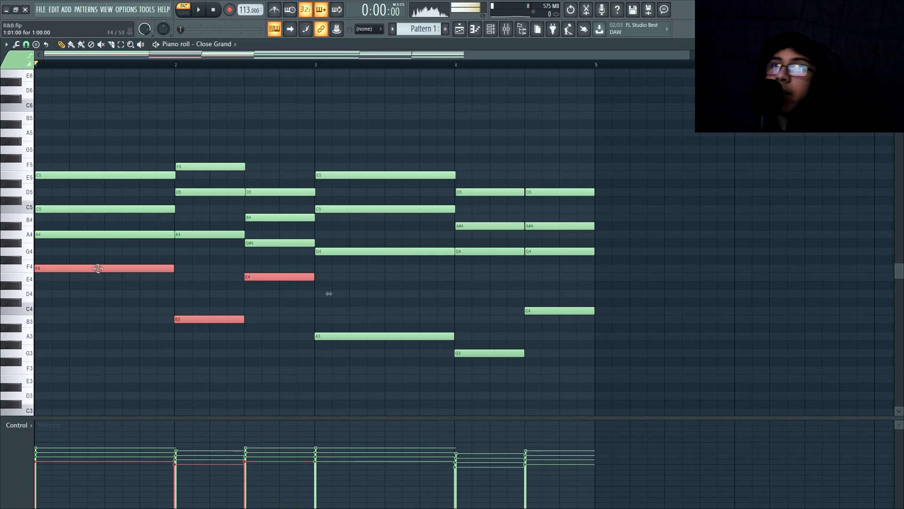
mouse_move(58, 270)
shift+mouse_down()
mouse_move(105, 269)
mouse_move(23, 271)
shift+mouse_up()
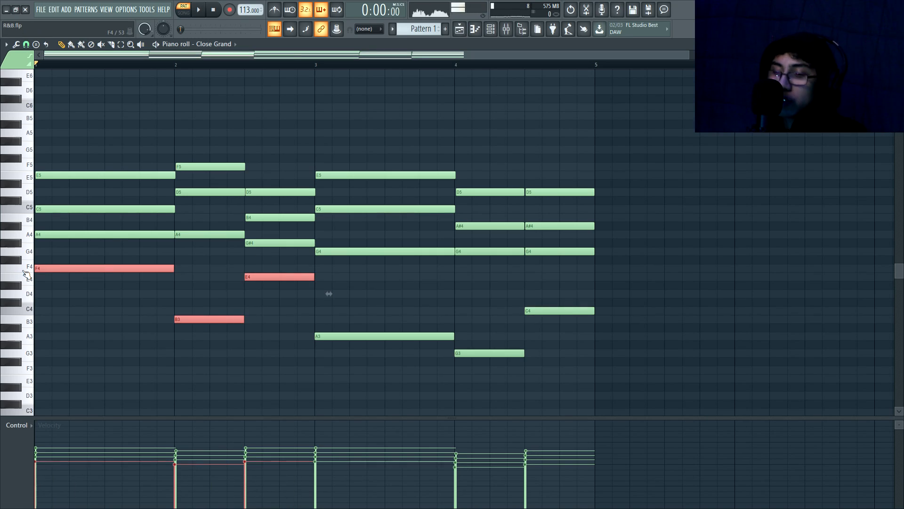
key(ctrl+Down)
key(space)
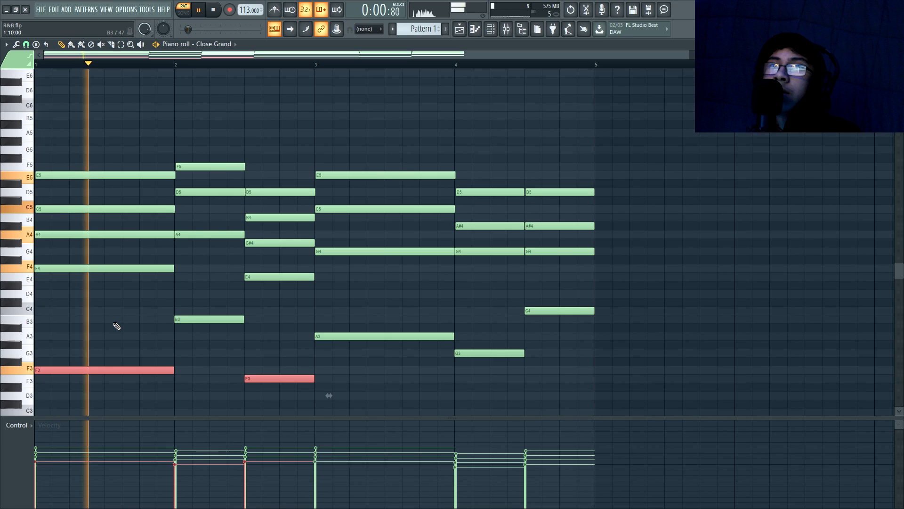
click(185, 318)
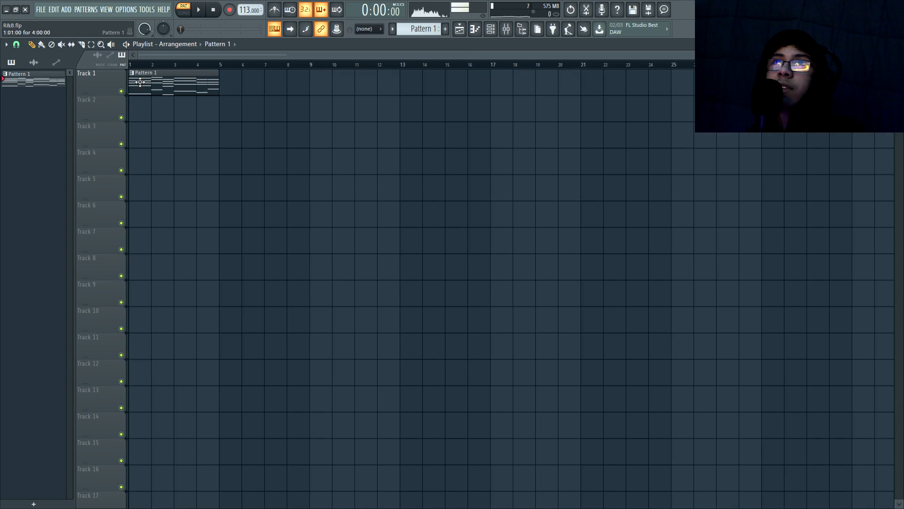
- Place Pattern 1 on Track 1 at bars 1 and 5, and switch playback to song mode
click(159, 88)
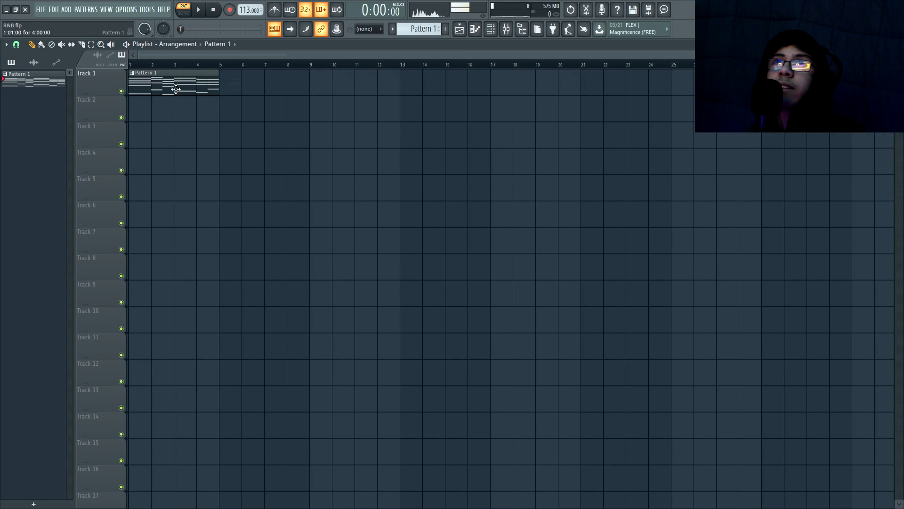
drag(252, 88, 237, 88)
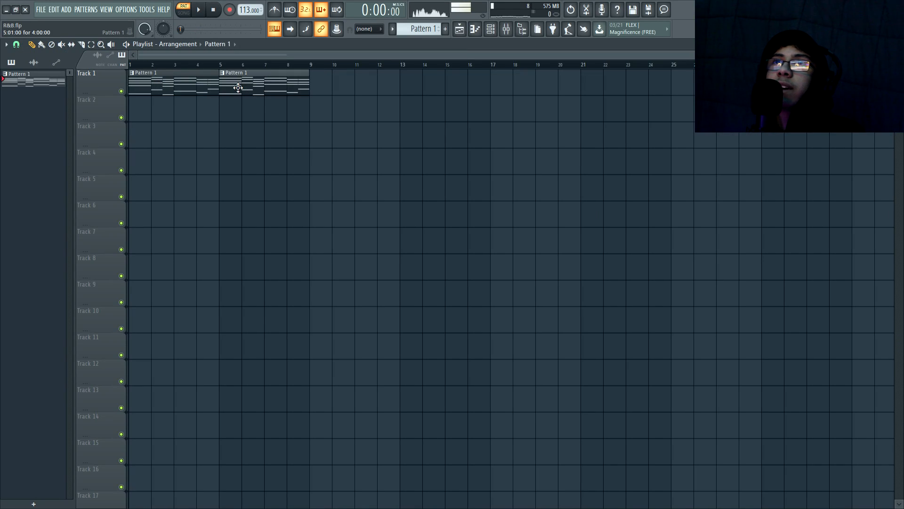
click(183, 12)
- Add an ElectraX channel below Close Grand in the channel rack
key(F6)
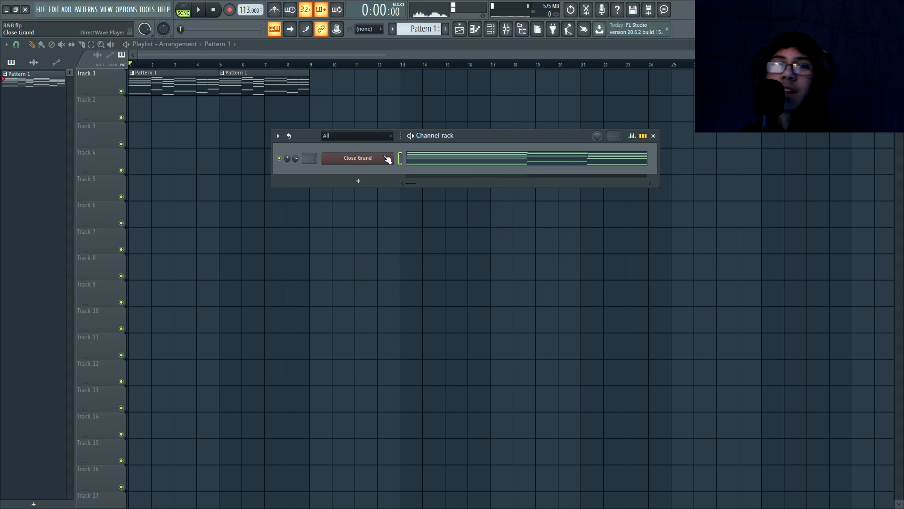
key(n)
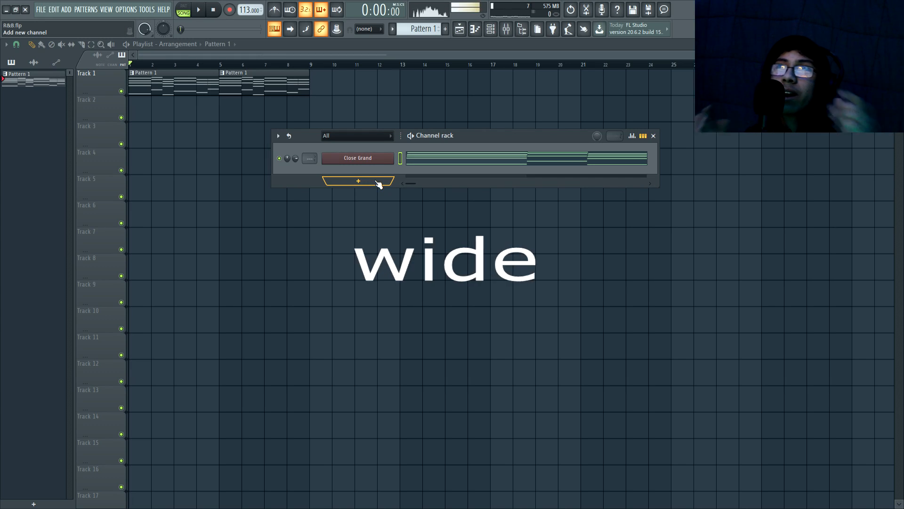
click(379, 183)
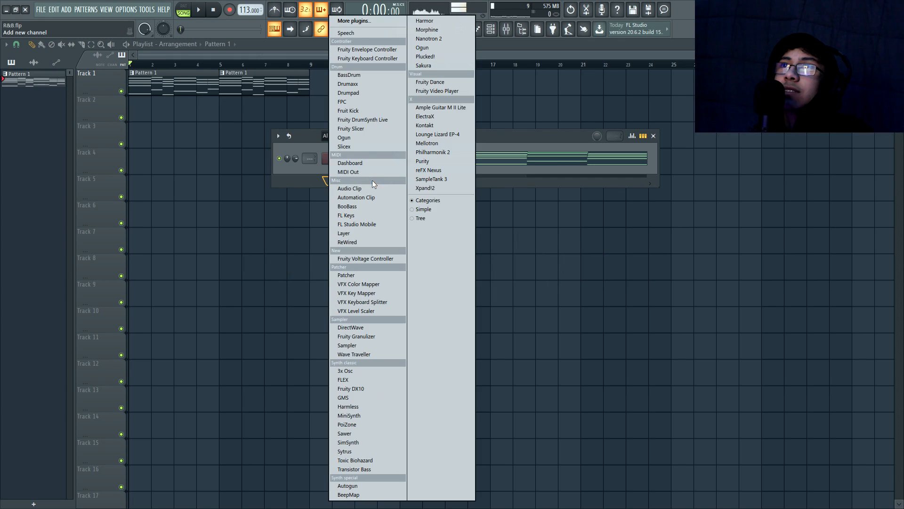
click(425, 117)
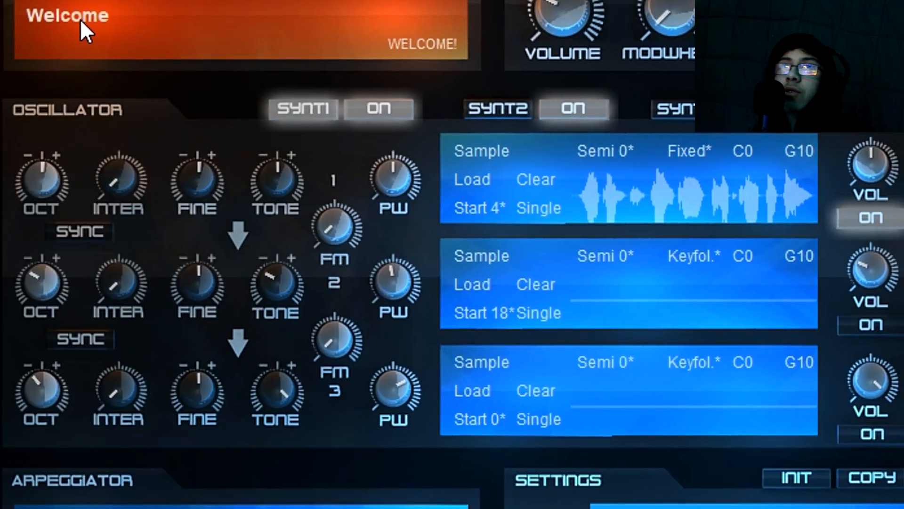
- Load a preset from the Pad category in ElectraX
click(65, 7)
click(64, 1)
click(64, 1)
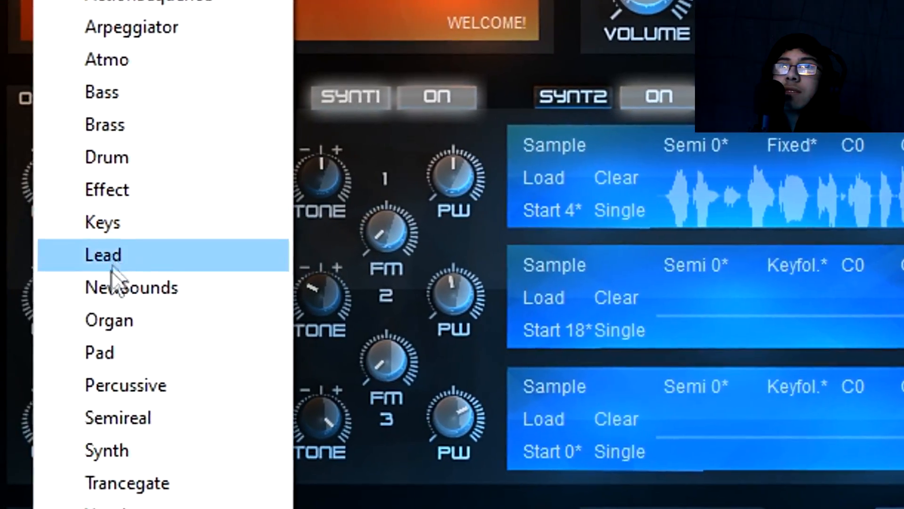
click(107, 349)
click(85, 10)
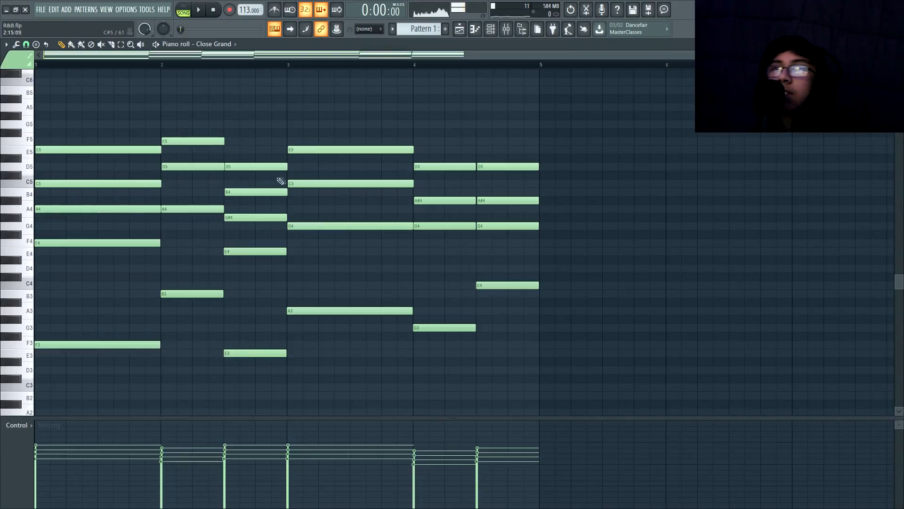
- Copy all the Close Grand notes into the ElectraX piano roll and deselect them
key(ctrl+a)
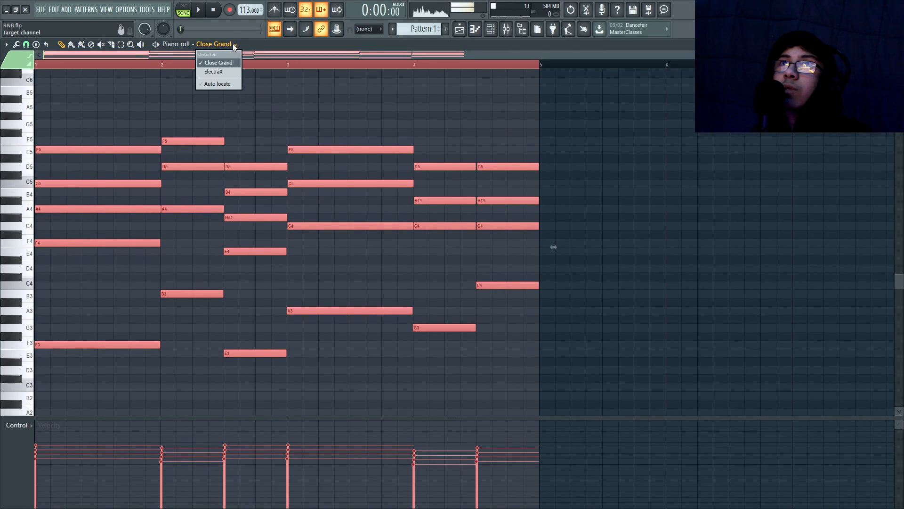
click(221, 71)
key(ctrl+v)
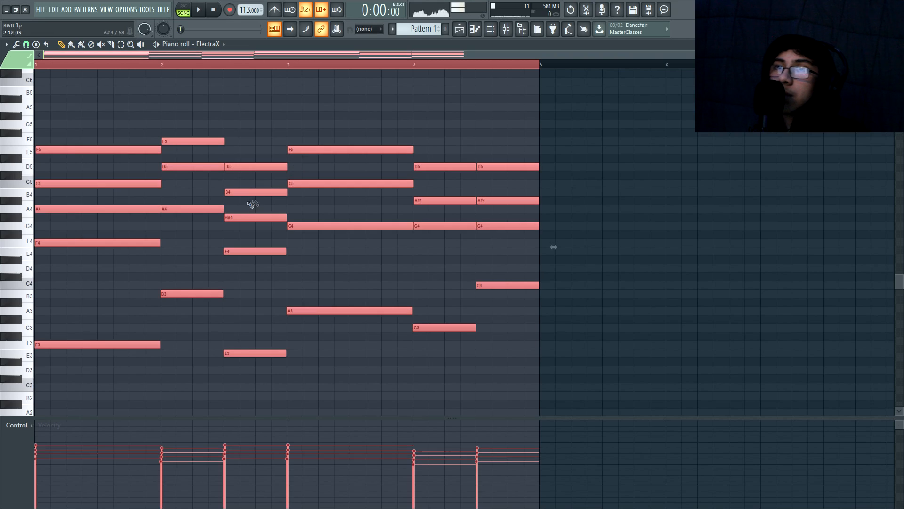
key(ctrl+d)
scroll(158, 286, down, 3)
scroll(158, 286, up, 4)
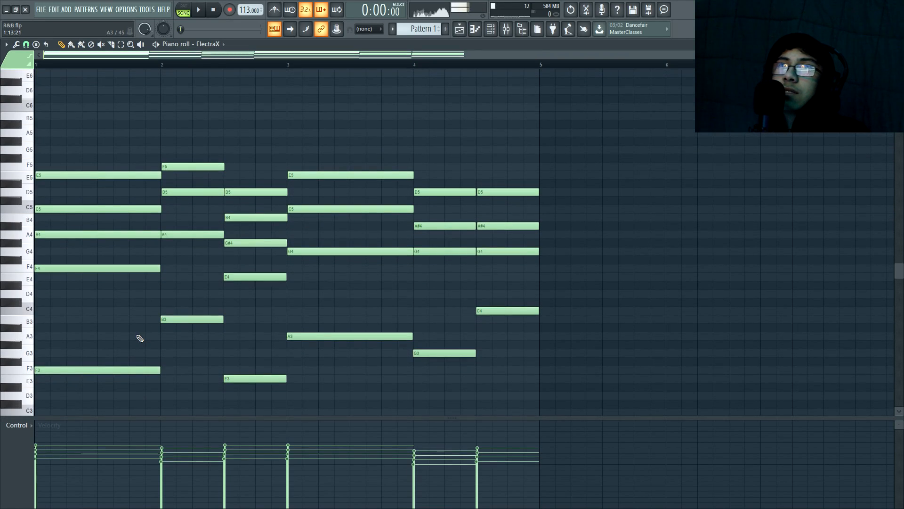
- Delete the low F3 and E3 notes from the ElectraX part and level all its note velocities during playback
right_click(143, 371)
right_click(262, 381)
key(space)
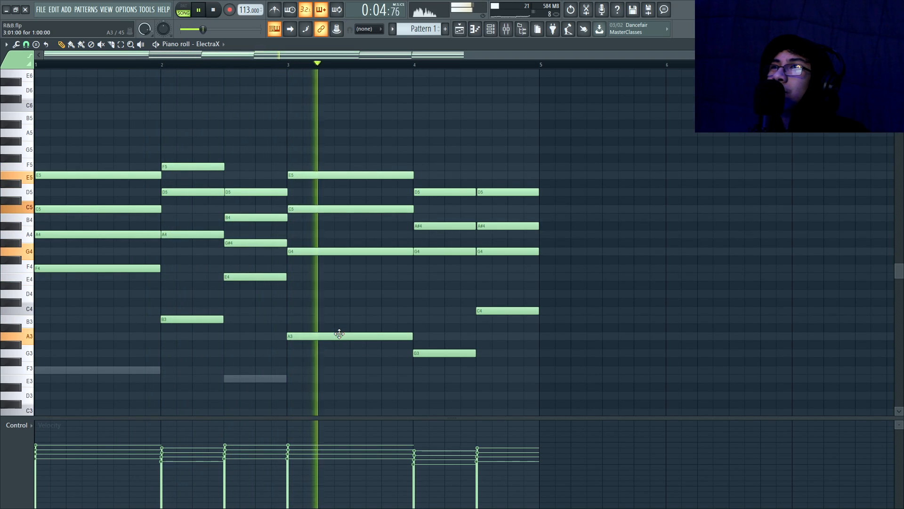
drag(527, 466, 3, 456)
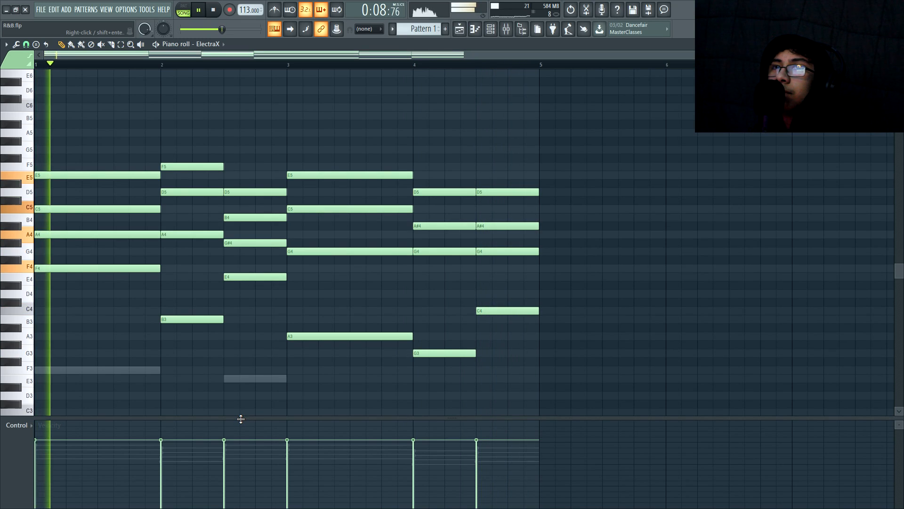
key(space)
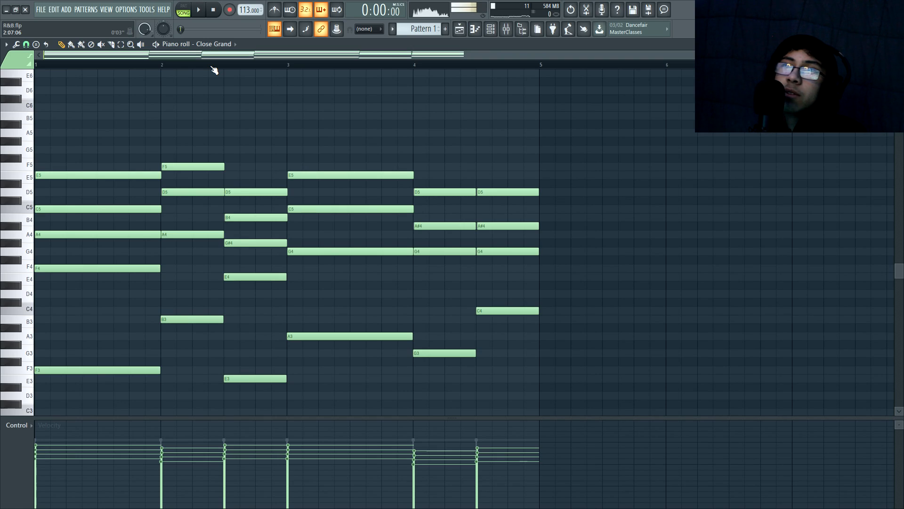
- Transpose both the Close Grand and the ElectraX notes up one semitone and play back the song
key(shift+Up)
click(218, 71)
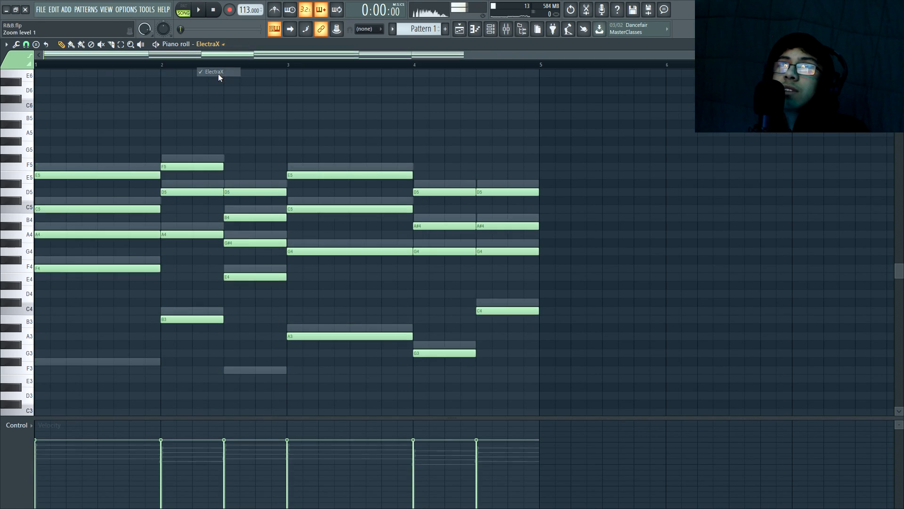
key(shift+Up)
key(space)
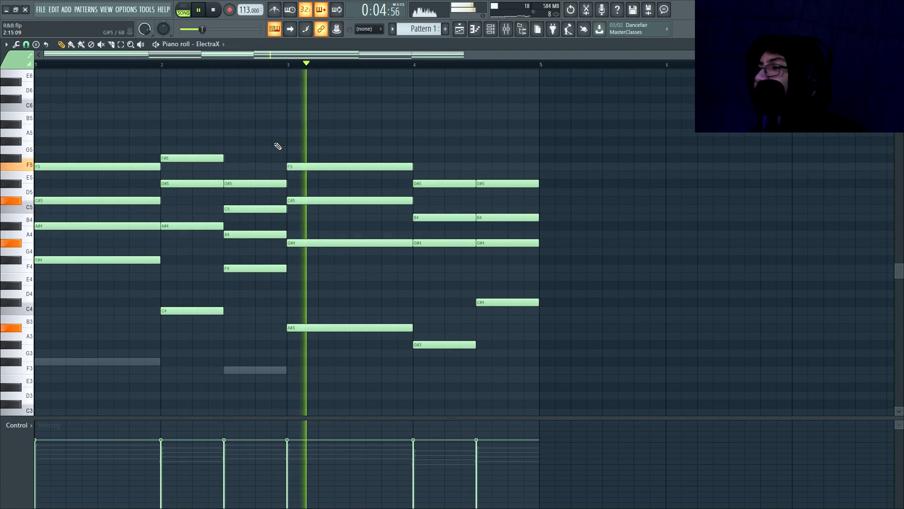
key(space)
- Add a Lounge Lizard EP-4 channel and load a program from its Tine-based bank
key(F6)
click(357, 194)
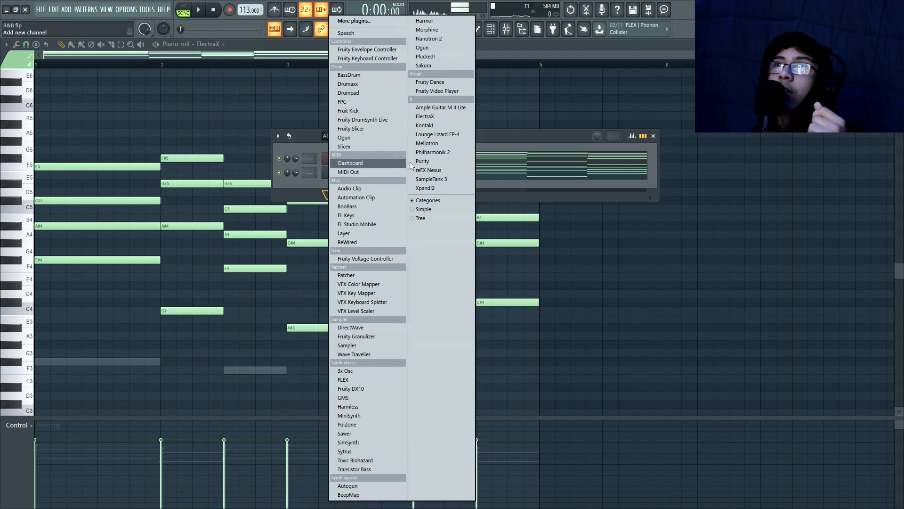
click(432, 134)
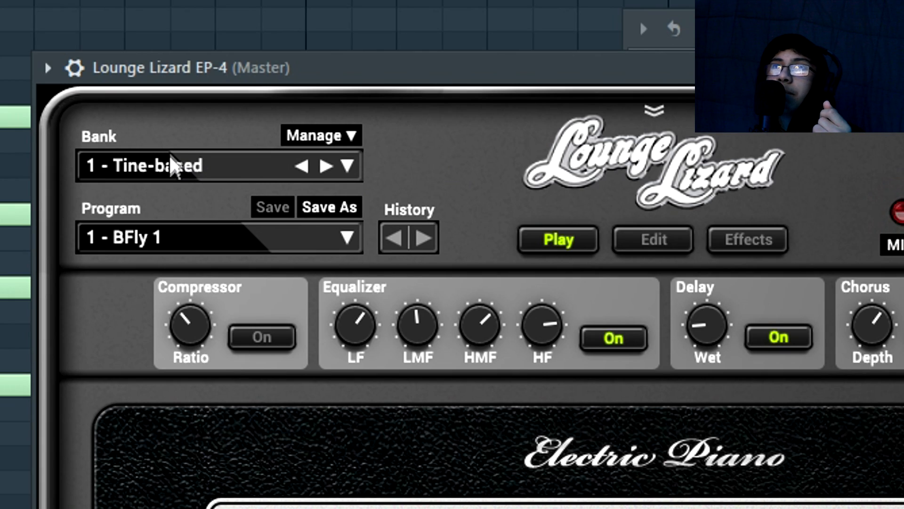
click(130, 226)
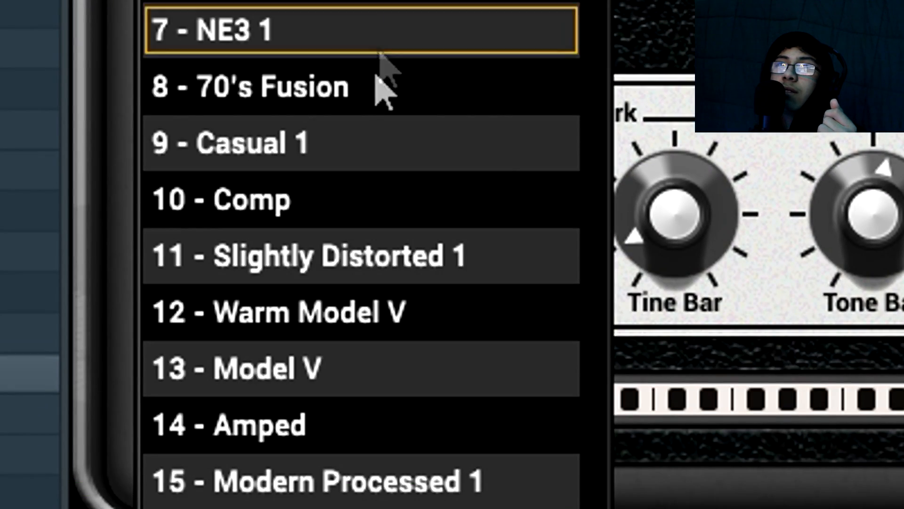
click(320, 332)
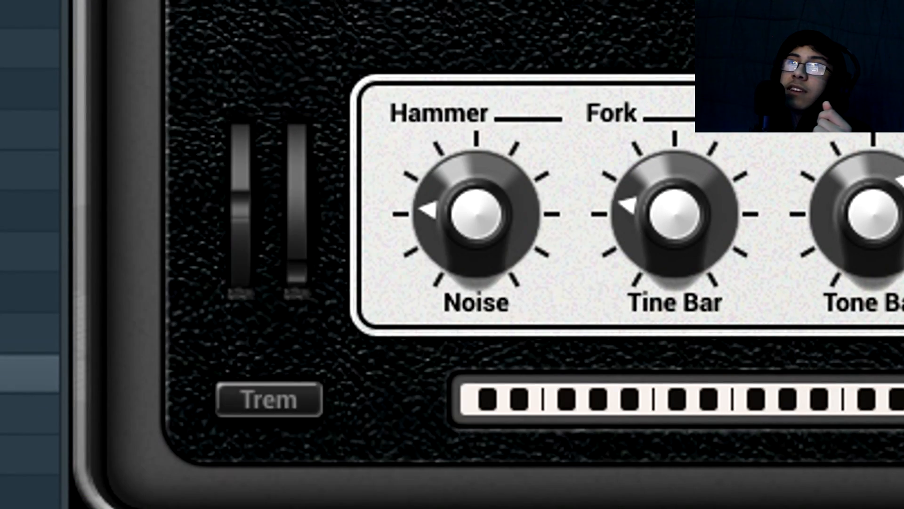
click(261, 42)
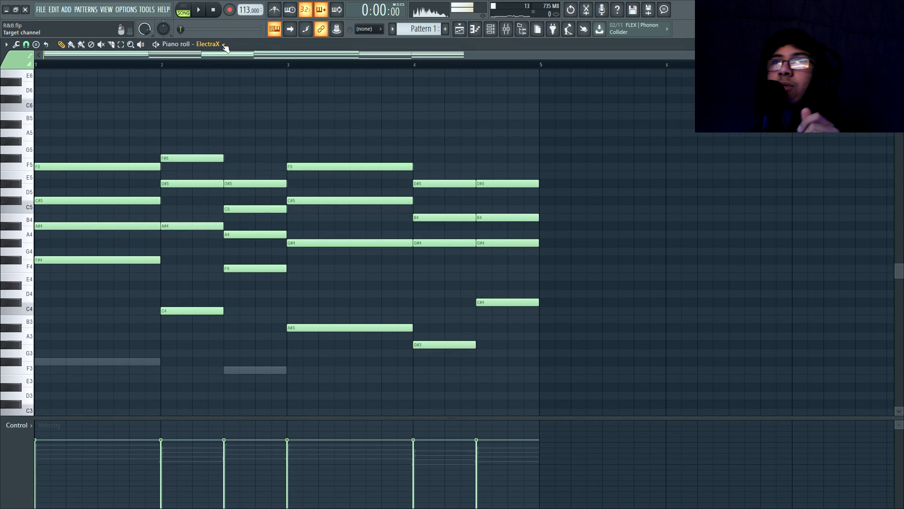
- Copy all the Close Grand notes into the Lounge Lizard EP-4 piano roll, play the song back, and deselect the notes
click(225, 46)
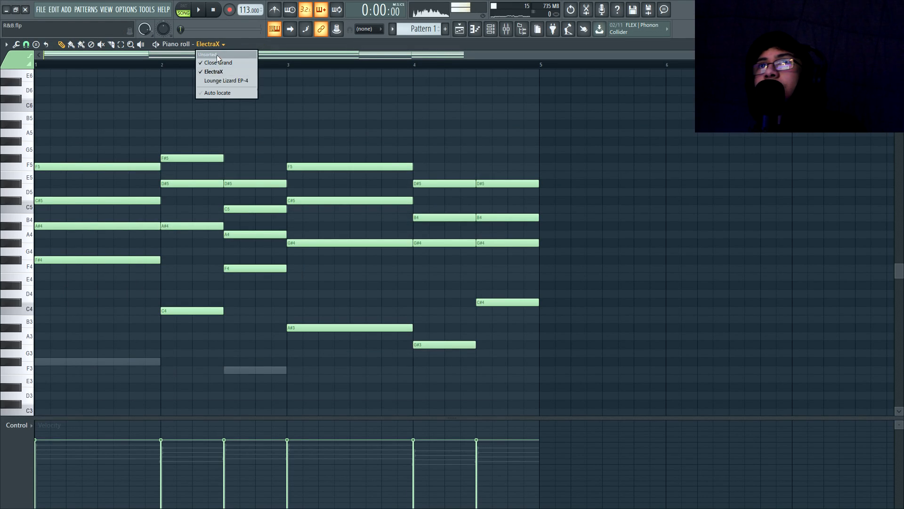
click(216, 61)
key(ctrl+a)
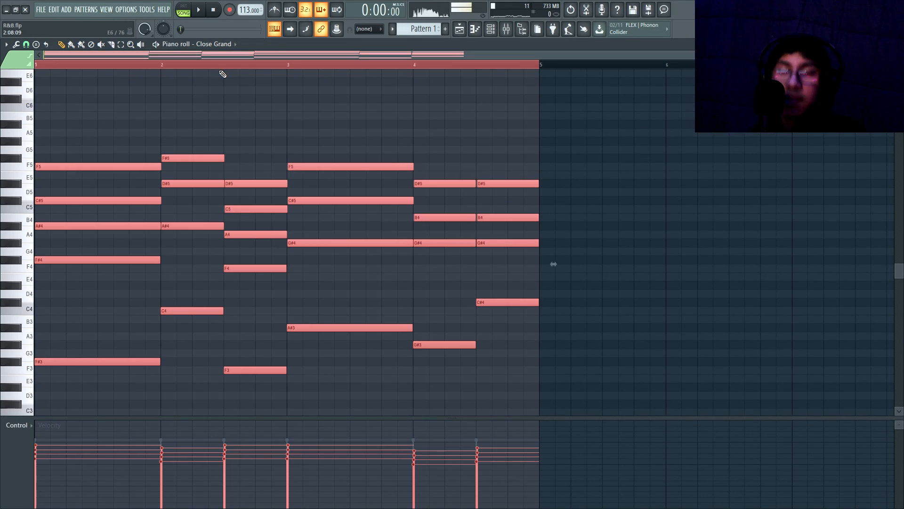
click(222, 47)
click(223, 83)
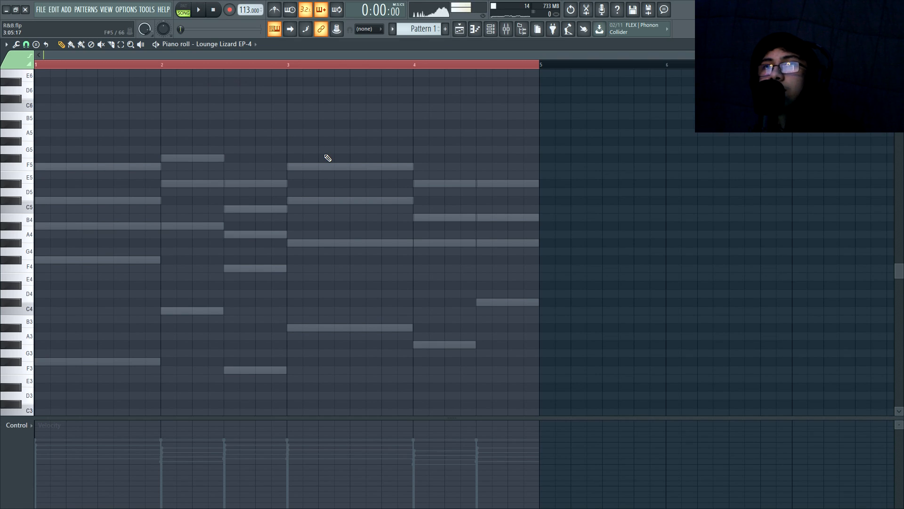
key(ctrl+v)
key(space)
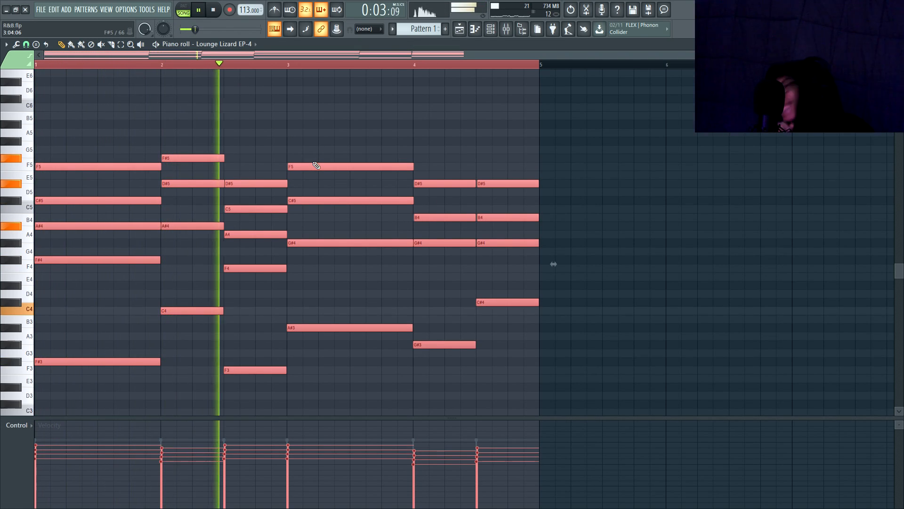
ctrl+click(411, 377)
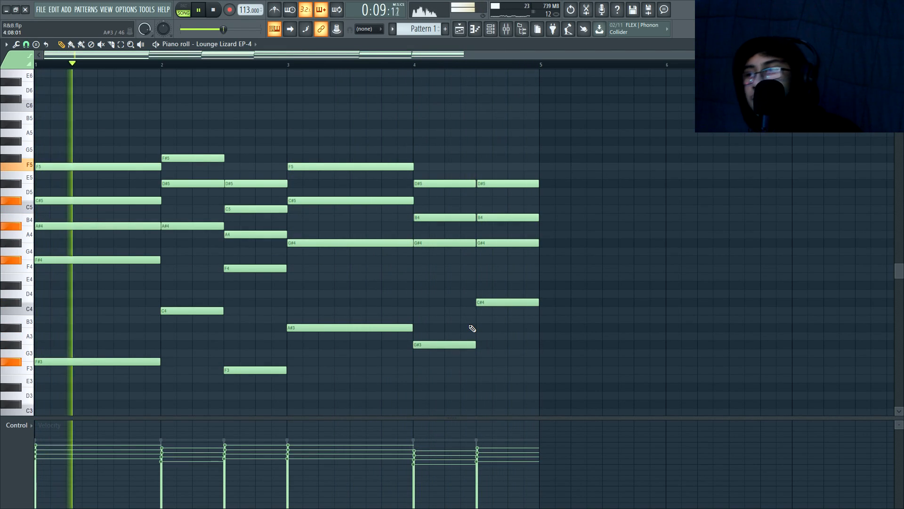
key(space)
- Add a second Lounge Lizard EP-4 channel and load a program from its Electronica and Warped bank
key(F6)
click(359, 210)
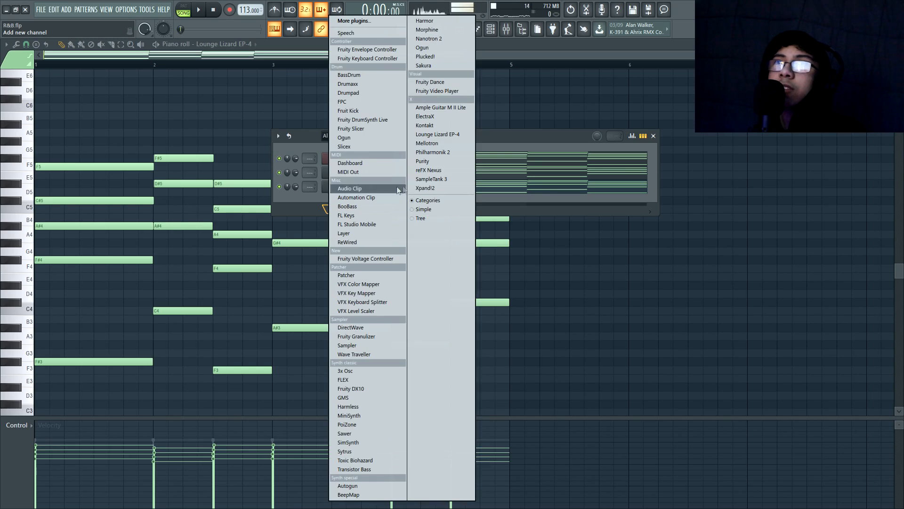
click(437, 135)
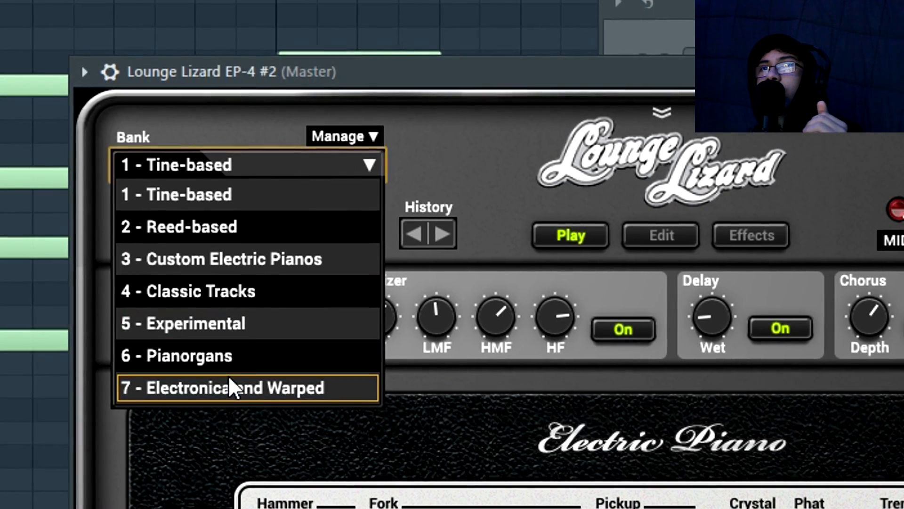
click(229, 384)
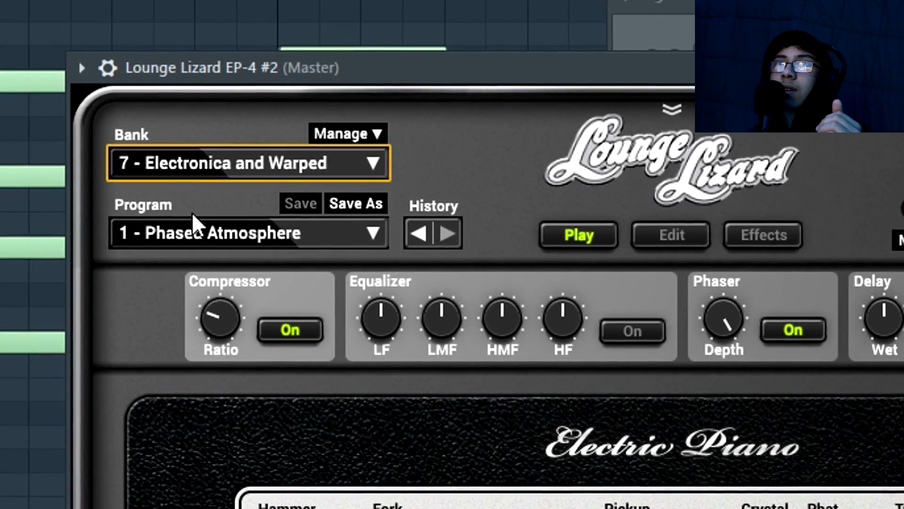
click(198, 232)
click(203, 364)
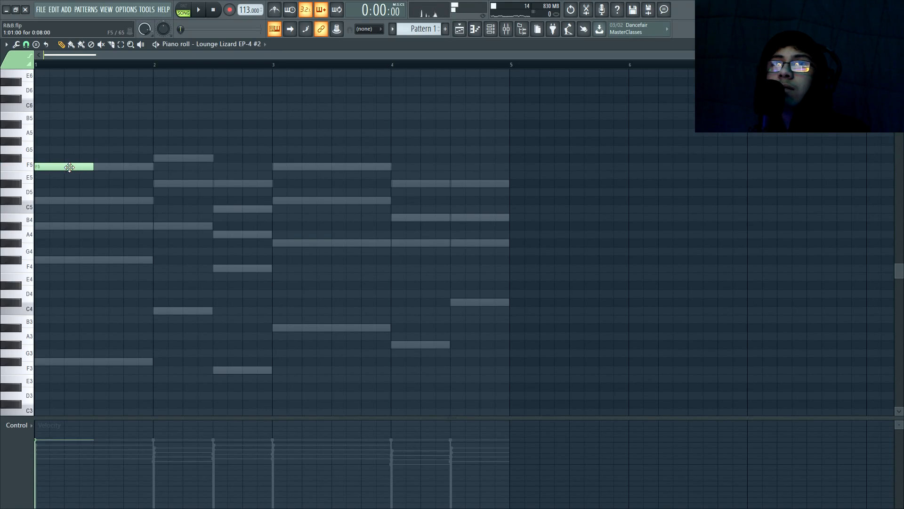
- Place short accent notes F5, F#5, D#5, F5, D#5, D#5 on the chord starts for the second Lounge Lizard and lower their velocities
key(space)
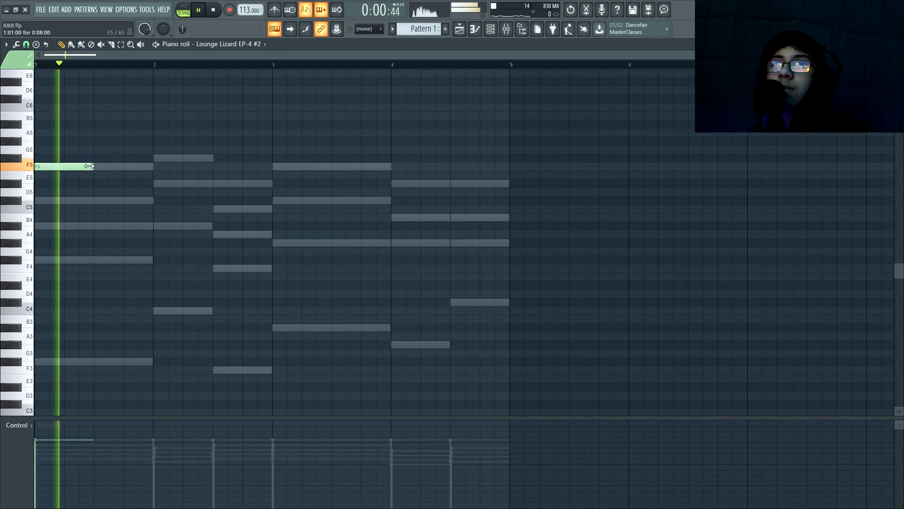
click(217, 183)
click(278, 167)
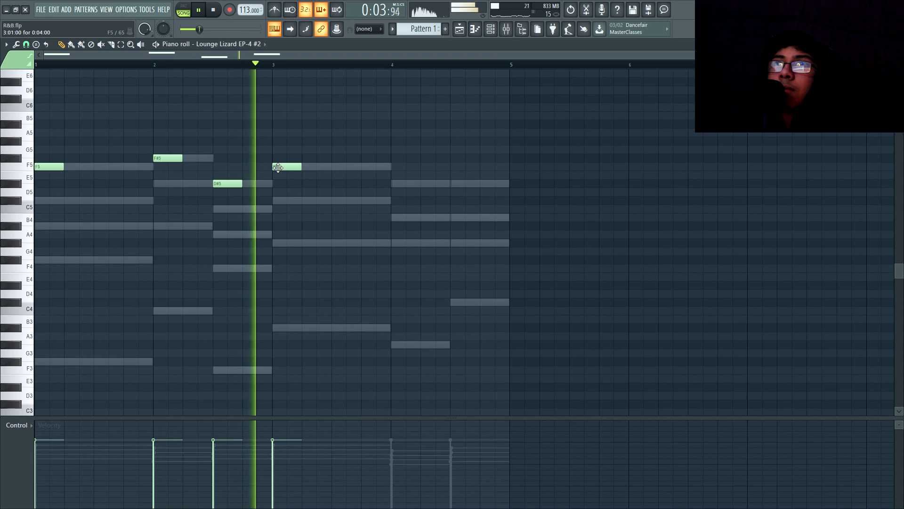
click(394, 184)
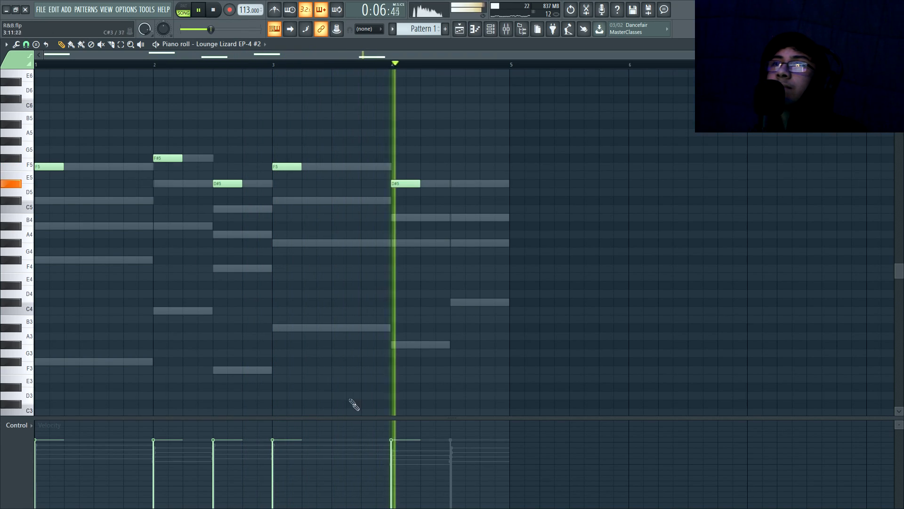
key(ctrl+a)
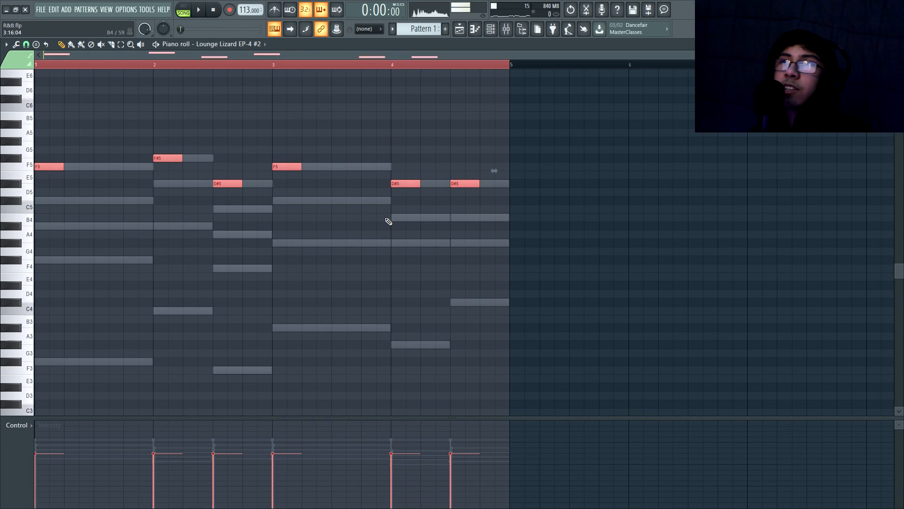
key(ctrl+d)
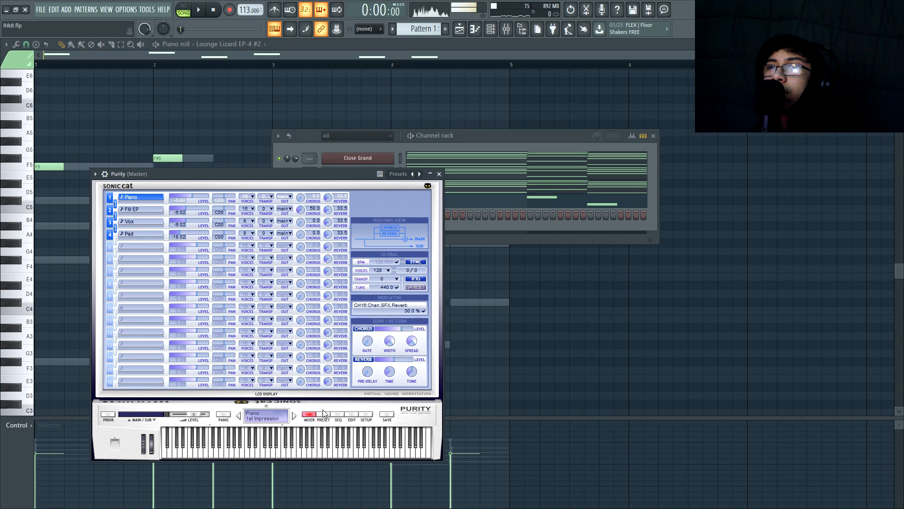
- Browse the preset categories in Purity and load a preset for the melody
click(324, 414)
click(408, 308)
click(408, 295)
click(193, 225)
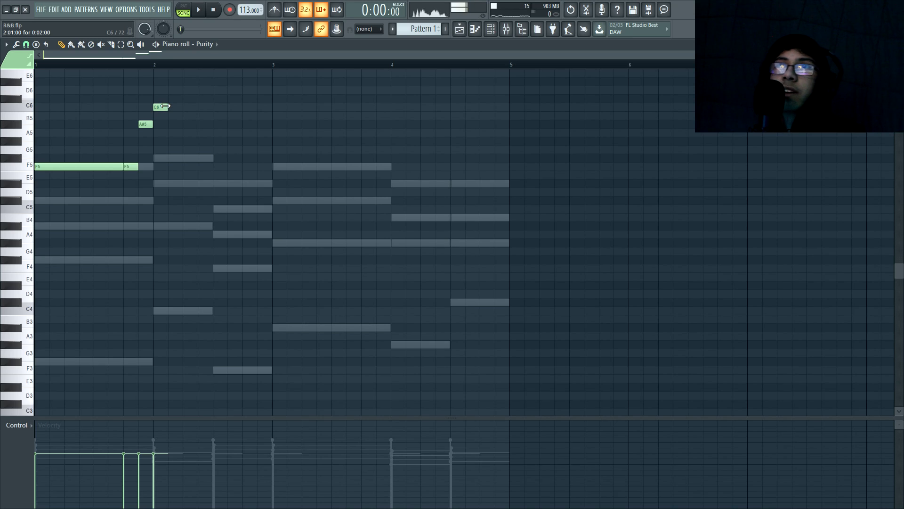
- Continue the Purity melody with C6 and C#6 in bar 2 and A#5 at bar 3, trimming note lengths while checking playback
key(space)
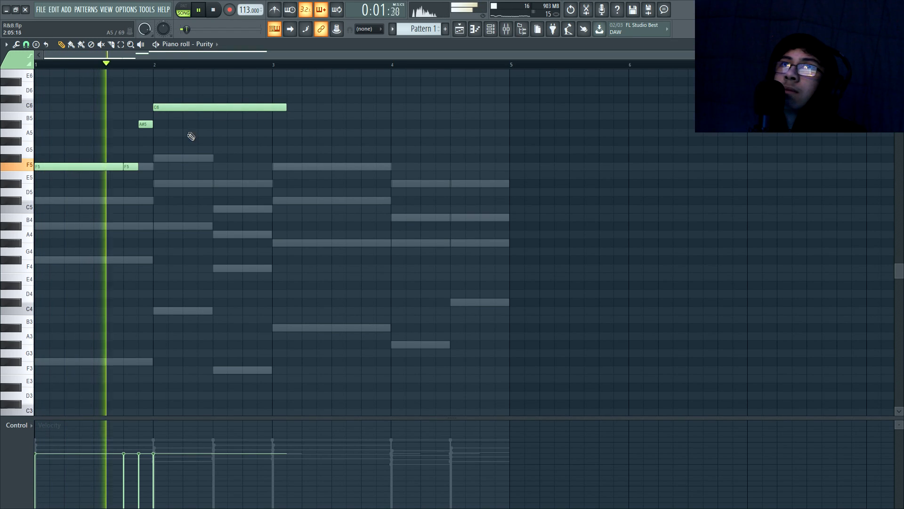
key(space)
click(203, 98)
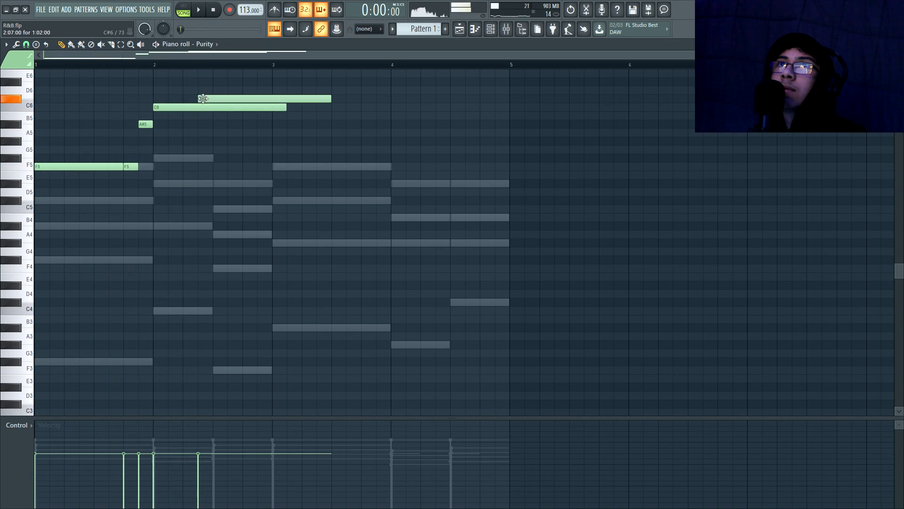
drag(256, 117, 213, 117)
key(space)
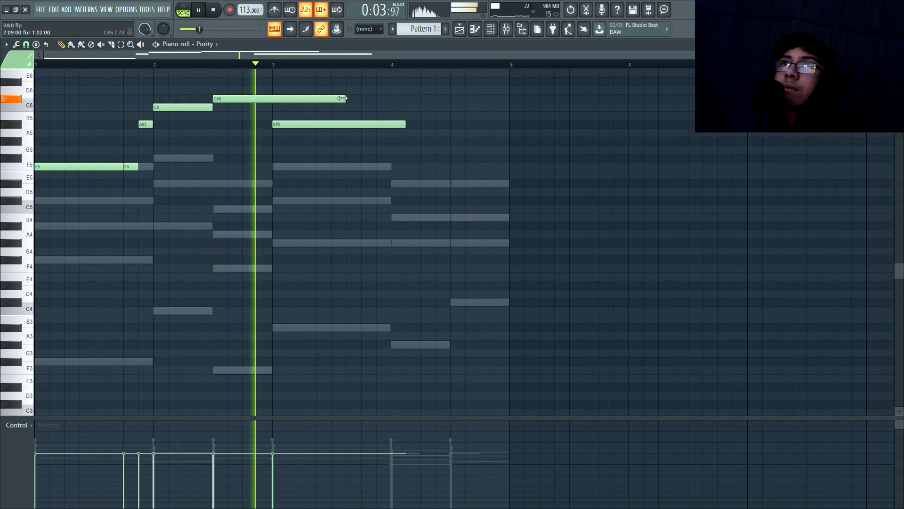
drag(346, 100, 284, 107)
key(space)
- Finish the Purity melody with A#5 and A5 at the end of bar 3, then G#5 and C#6 in bar 4
click(366, 125)
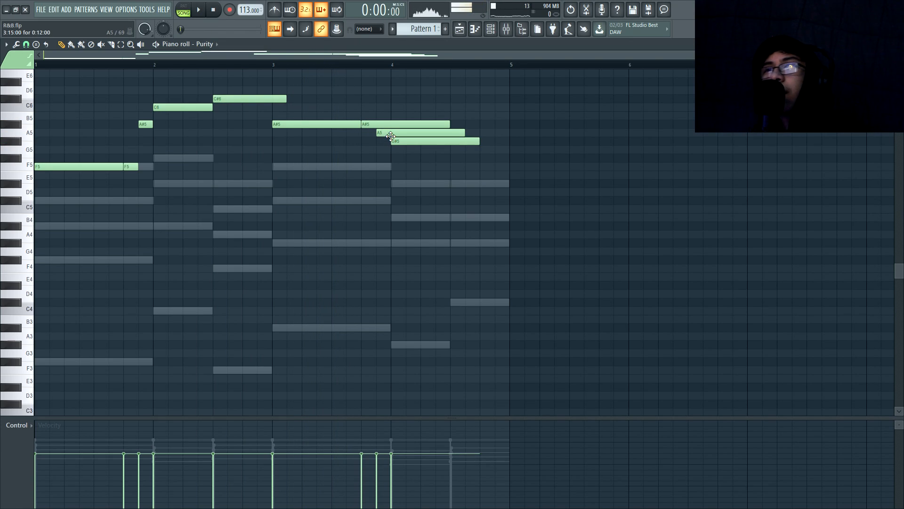
ctrl+scroll(395, 122, up, 4)
scroll(400, 198, up, 3)
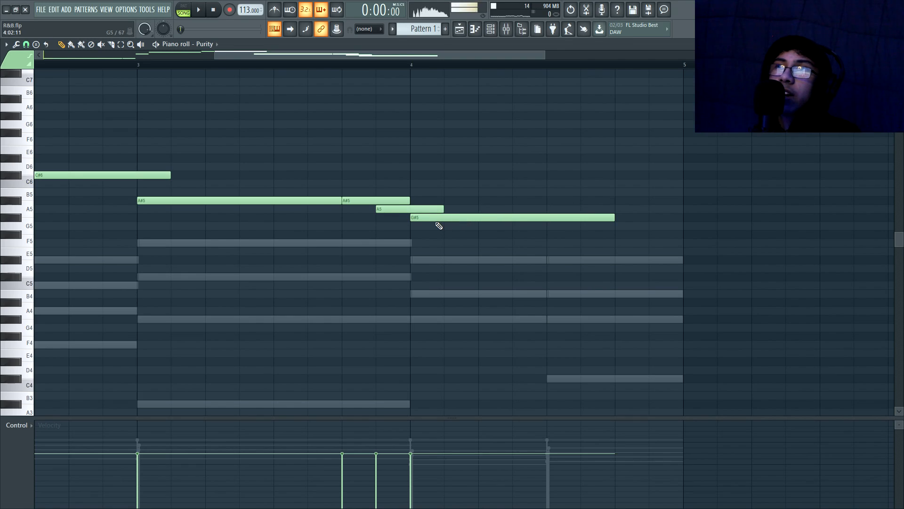
ctrl+scroll(439, 225, down, 4)
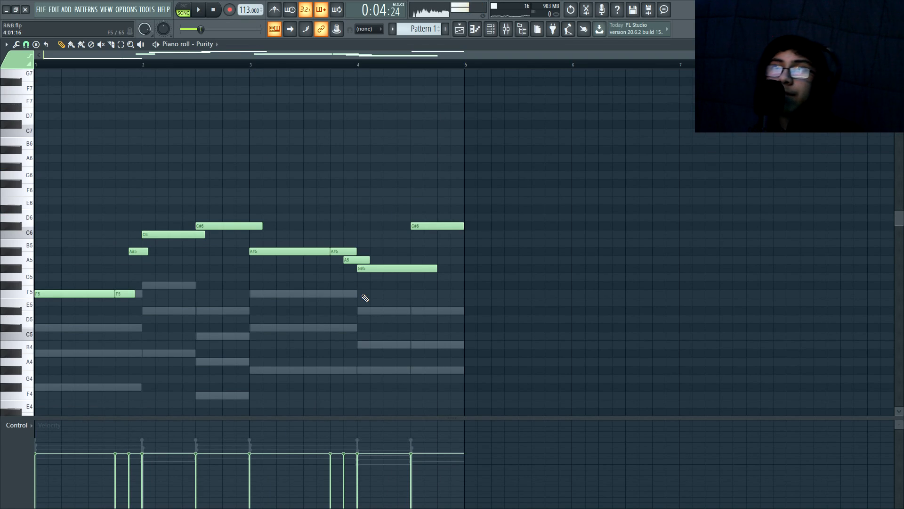
- Move all the Purity melody notes out of Pattern 1 into Pattern 2 and place it on Track 6 of the playlist
key(ctrl+a)
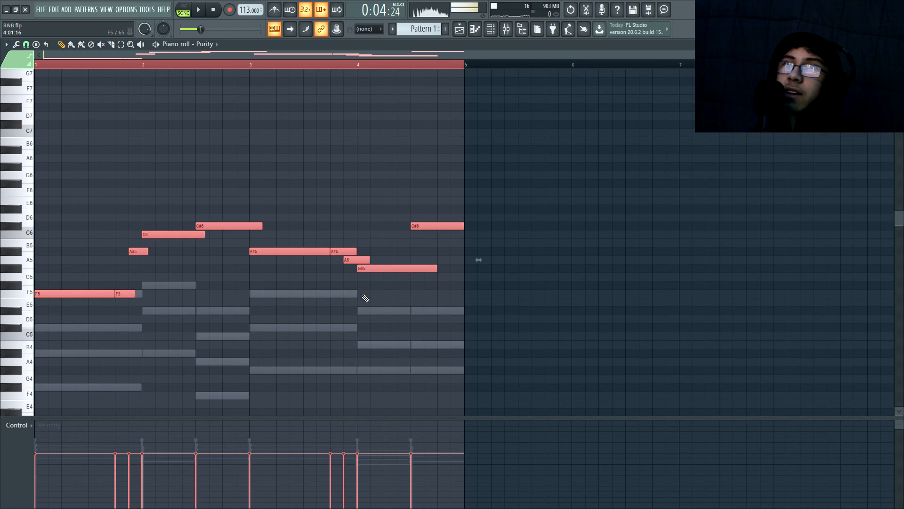
key(ctrl+x)
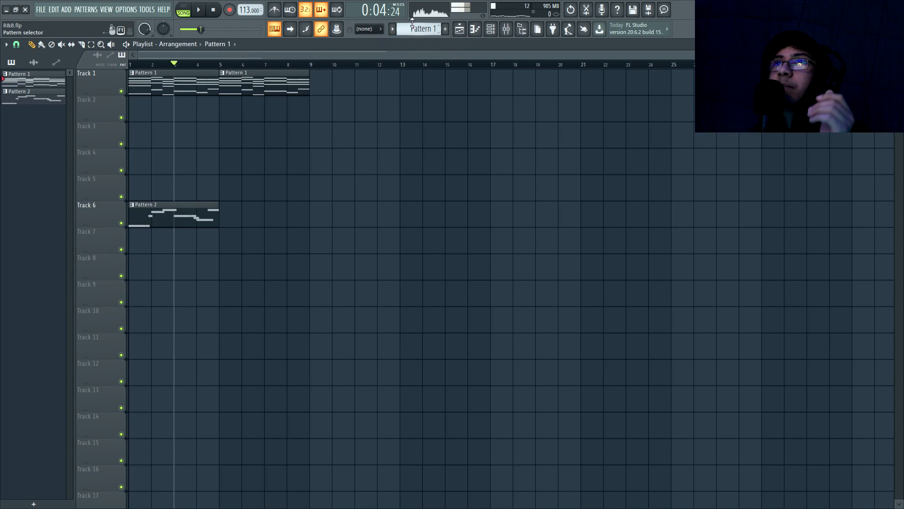
- Split Pattern 1 by channel and arrange one four-bar clip of each instrument on Tracks 1 to 5 of the playlist
click(412, 24)
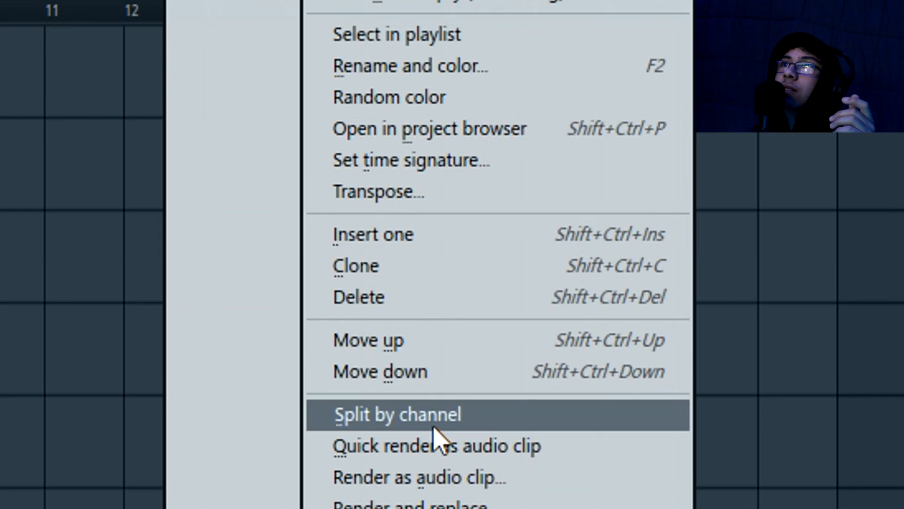
click(433, 425)
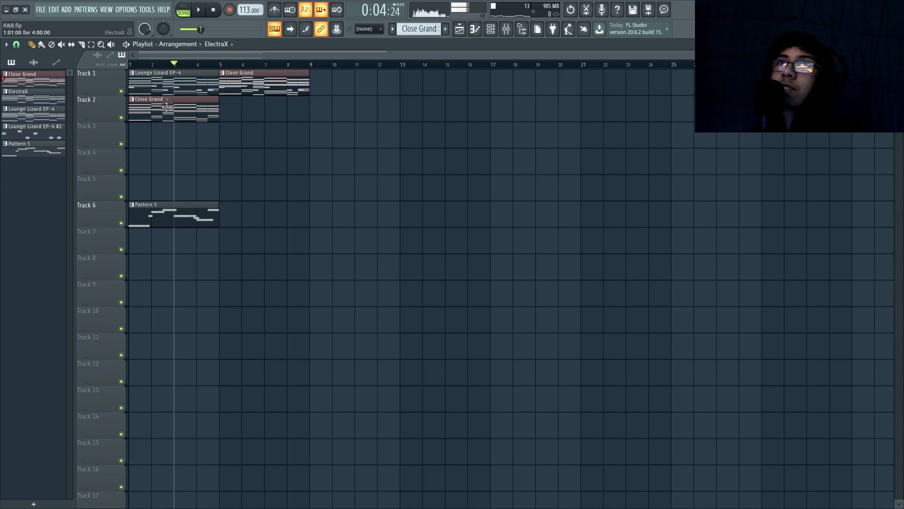
drag(167, 107, 165, 135)
drag(159, 84, 155, 169)
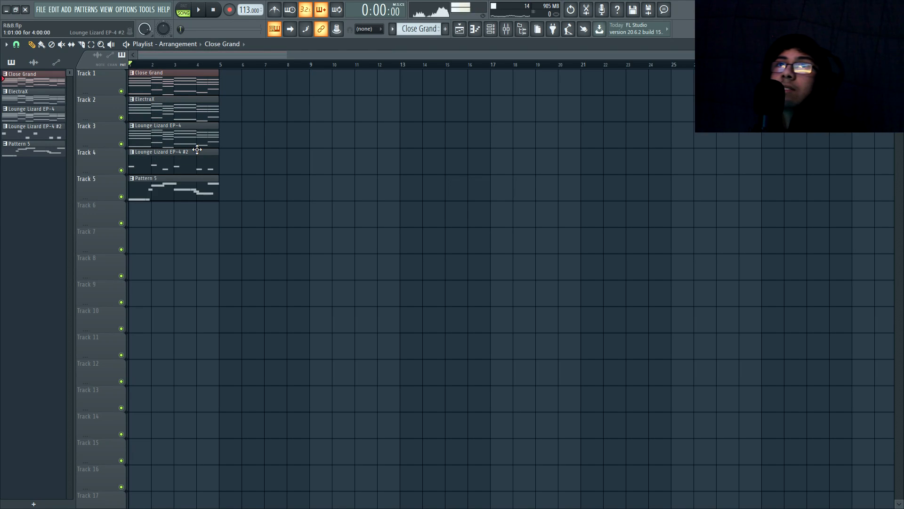
- Select all five instrument channels and route them to consecutive mixer tracks starting from Insert 1
key(F6)
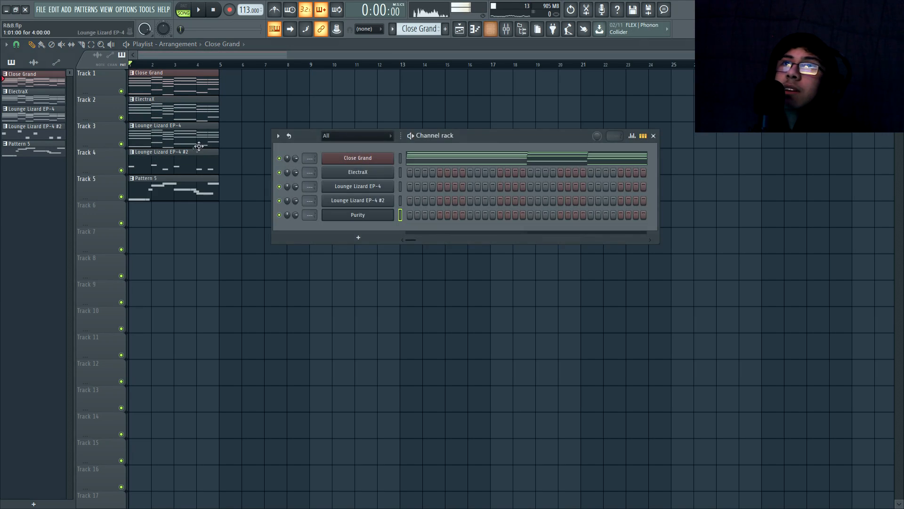
key(ctrl+a)
key(F9)
click(57, 168)
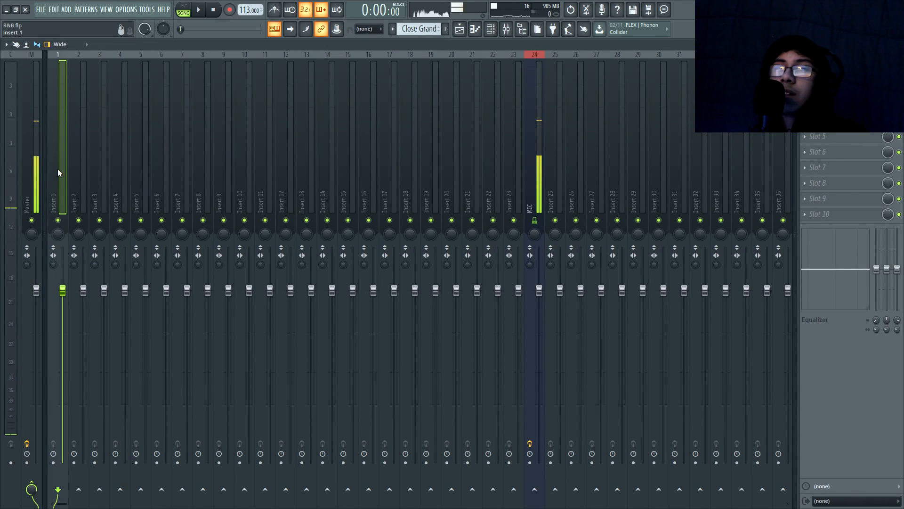
right_click(58, 168)
mouse_move(126, 149)
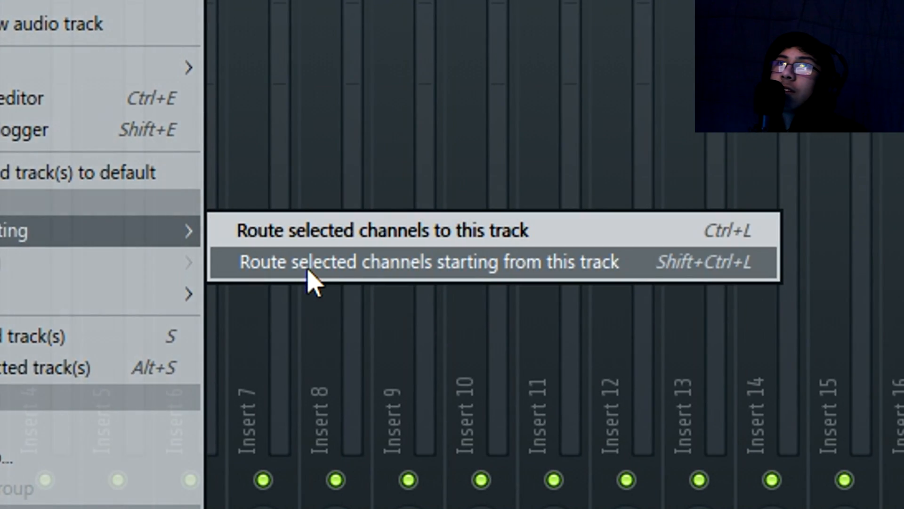
click(530, 271)
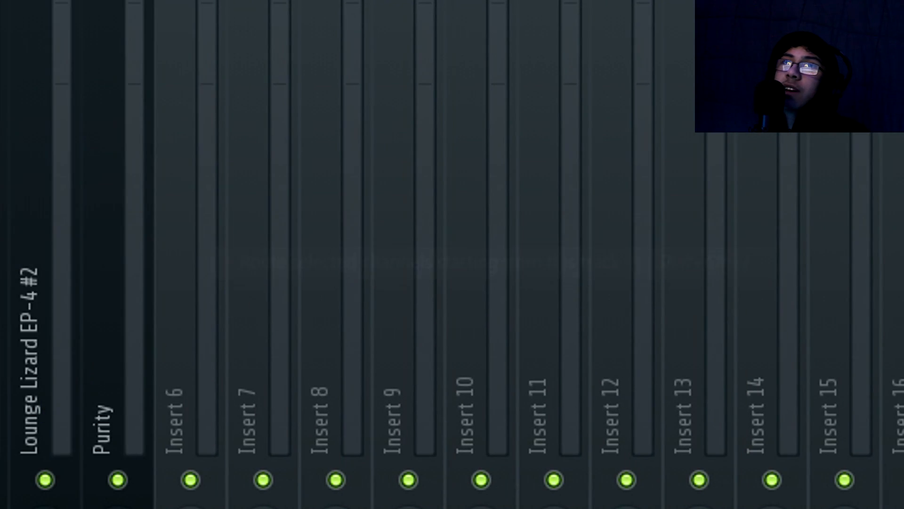
- Solo the Close Grand mixer track and insert Fruity Parametric EQ 2 in its first effect slot
right_click(58, 220)
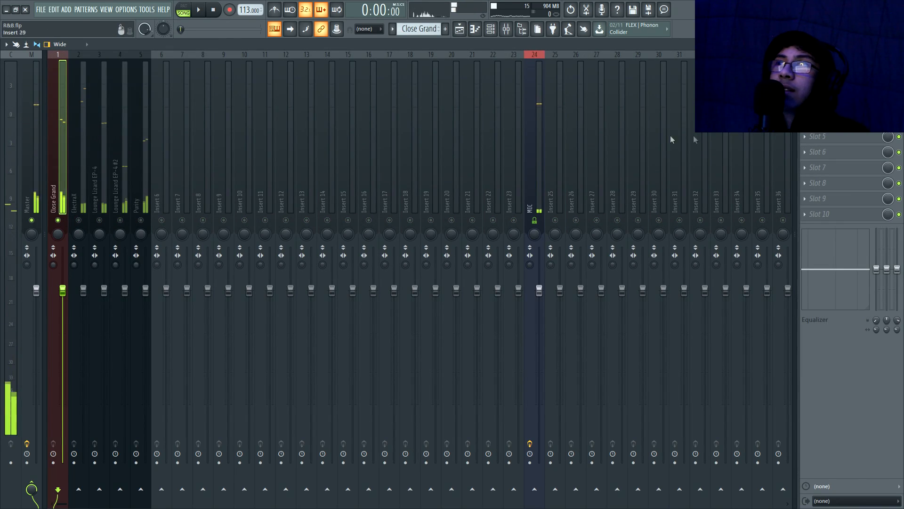
click(805, 75)
mouse_move(812, 86)
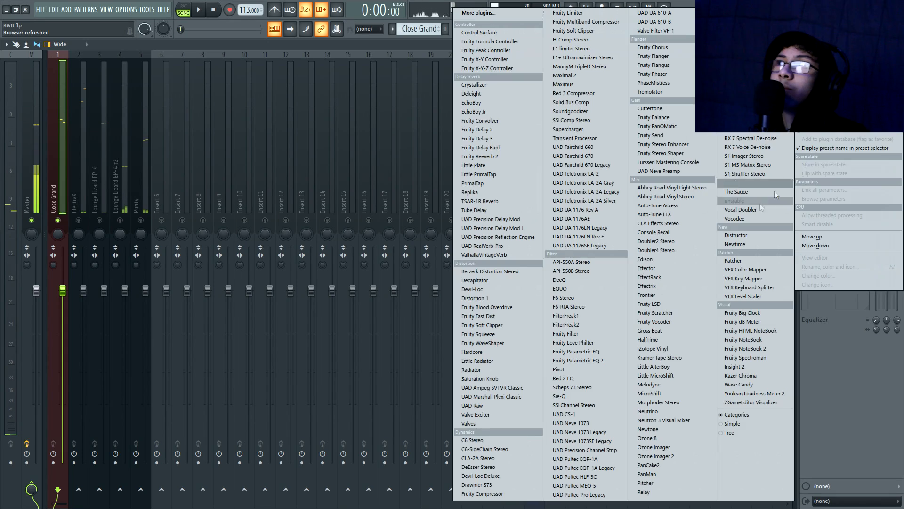
click(604, 360)
- Give band 1 of the Close Grand EQ a steep order and pull it fully down as a low cut just above 100 Hz
right_click(97, 213)
mouse_move(115, 248)
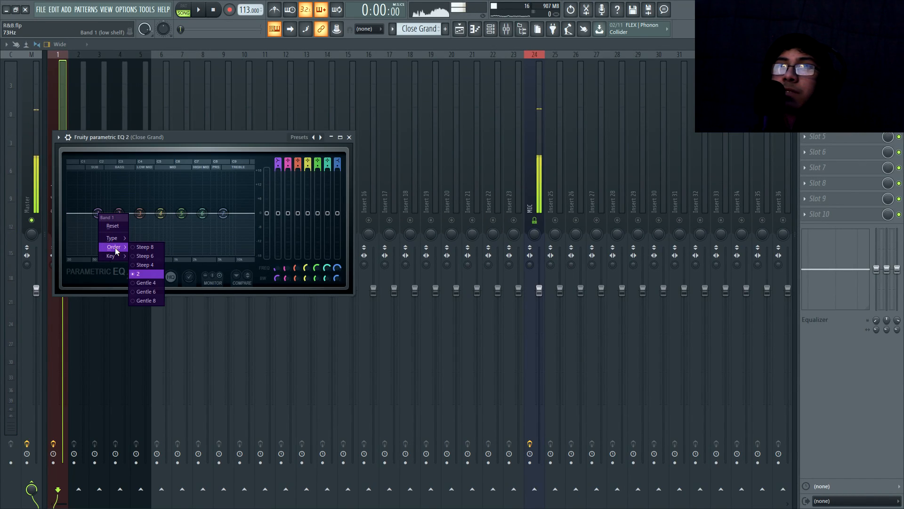
click(143, 255)
drag(97, 229, 120, 253)
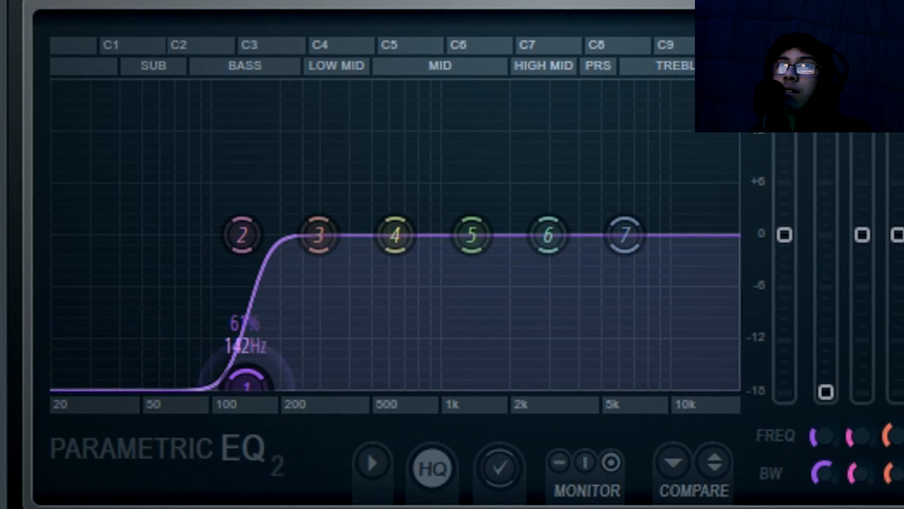
drag(246, 382, 219, 391)
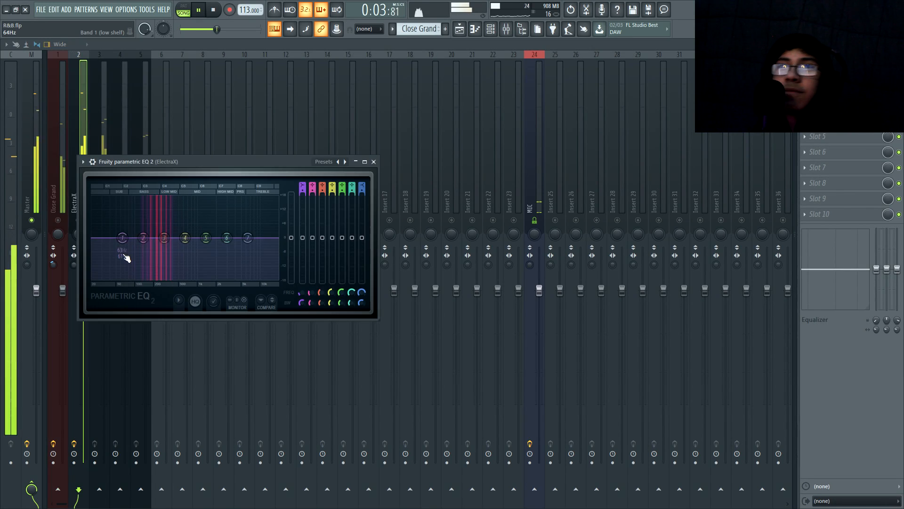
- Change the order of band 1 in the ElectraX EQ and pull it down to form a low cut
right_click(125, 263)
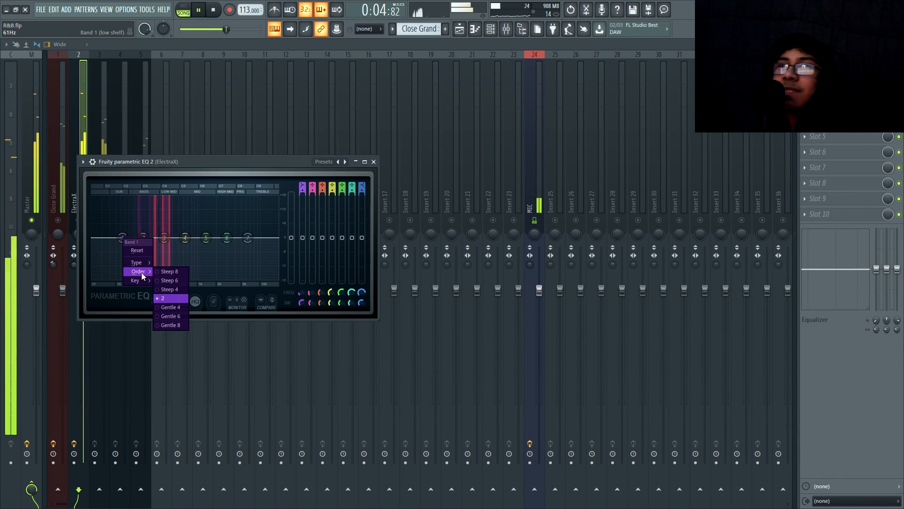
click(172, 309)
drag(123, 237, 130, 269)
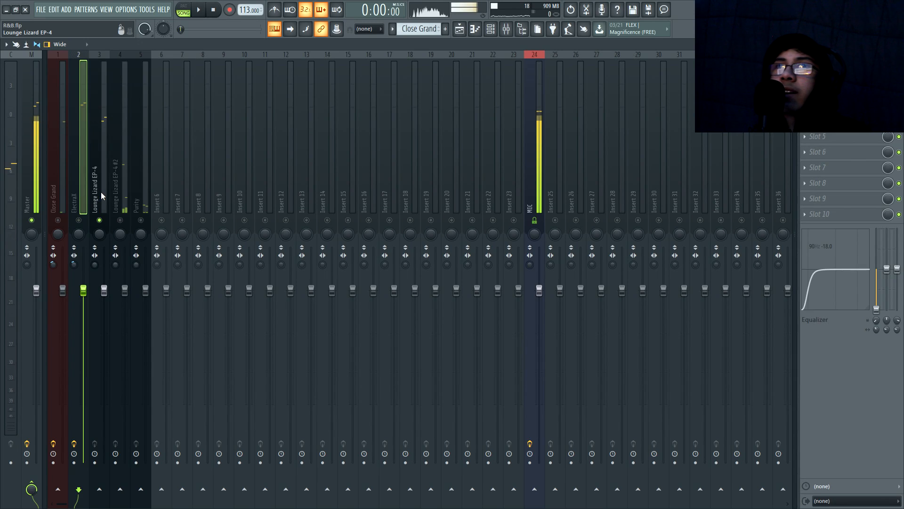
- Insert Fruity Parametric EQ 2 on the Lounge Lizard EP-4 track and pull band 1 fully down as a low cut
click(102, 195)
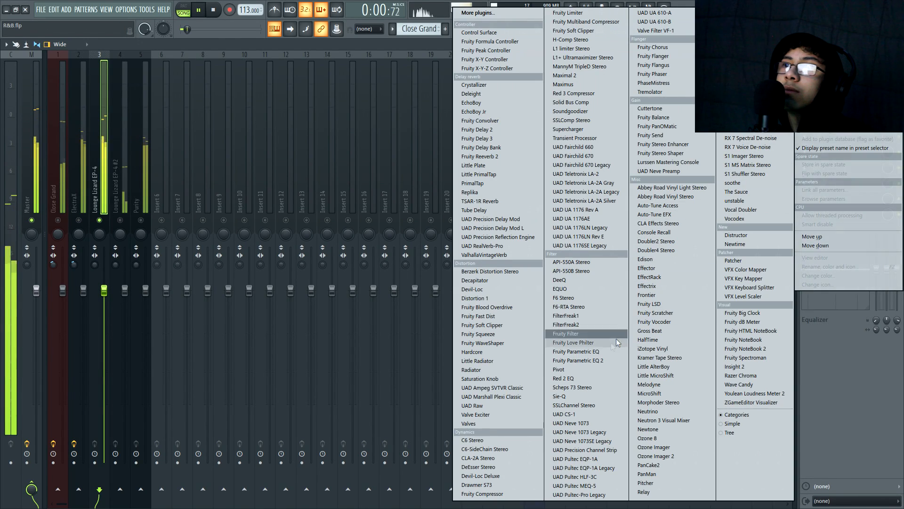
click(594, 361)
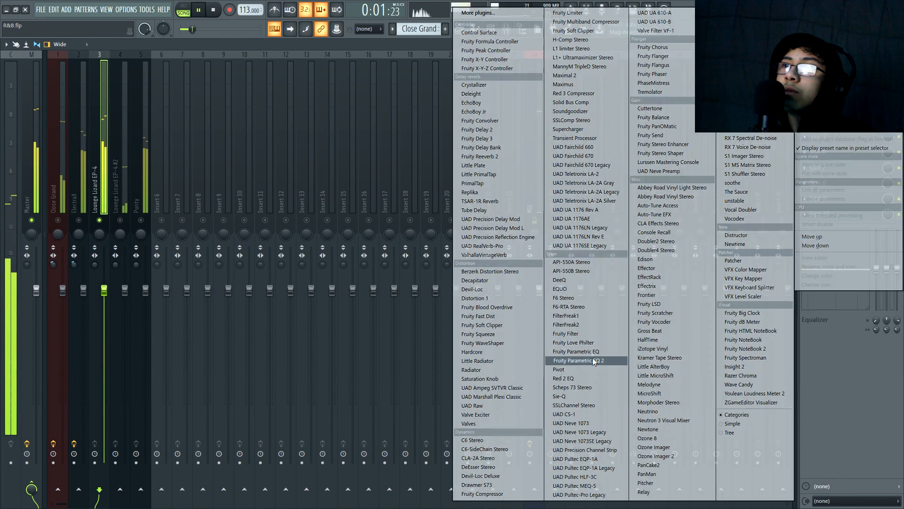
drag(49, 164, 67, 210)
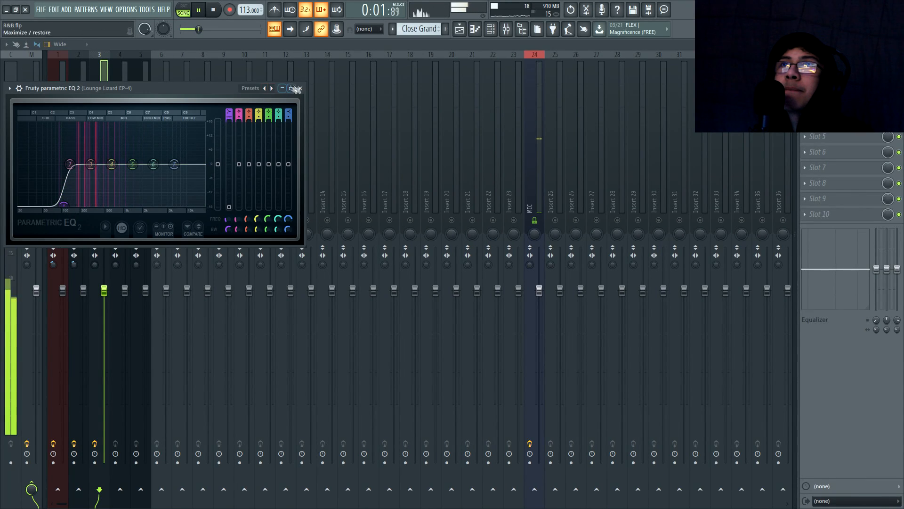
click(298, 89)
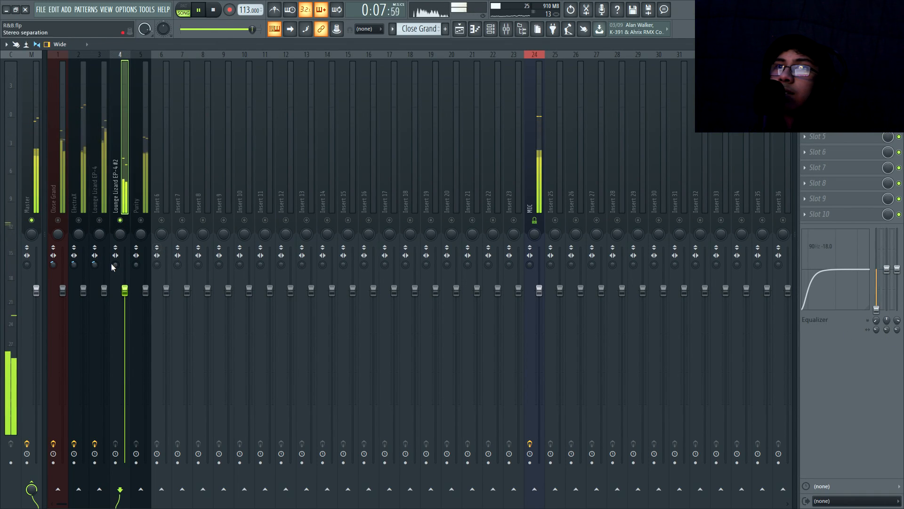
- Select the Purity mixer track and insert Fruity Parametric EQ 2 on it
click(137, 187)
key(space)
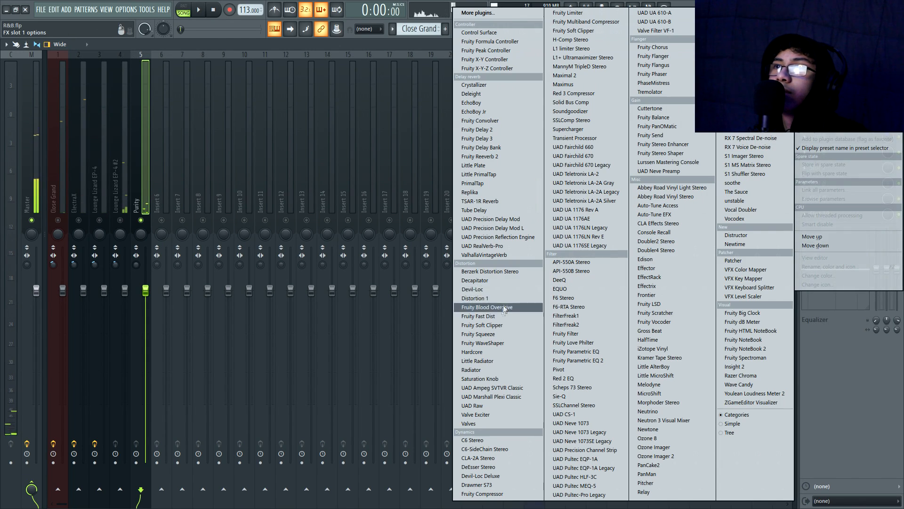
click(489, 316)
drag(154, 137, 241, 145)
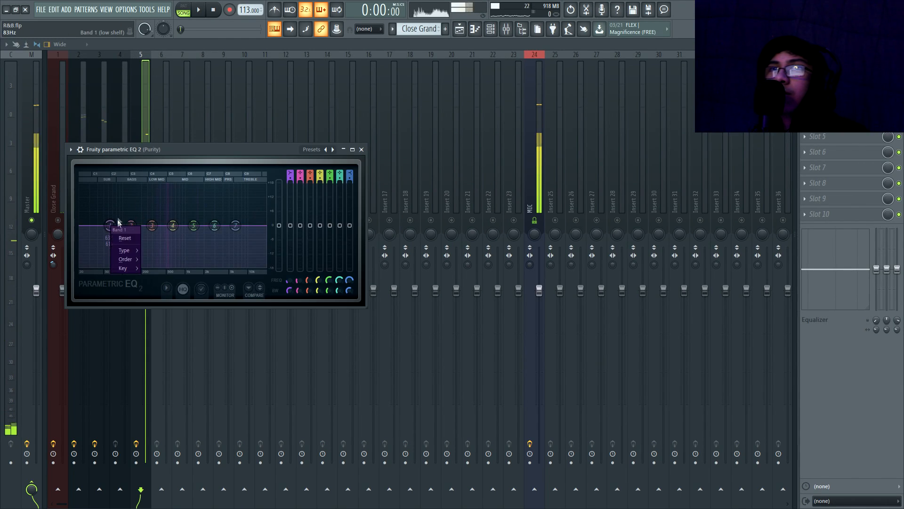
- Set band 1 of the Purity EQ to Steep 8 and pull it fully down as a low cut below the low mids
click(157, 259)
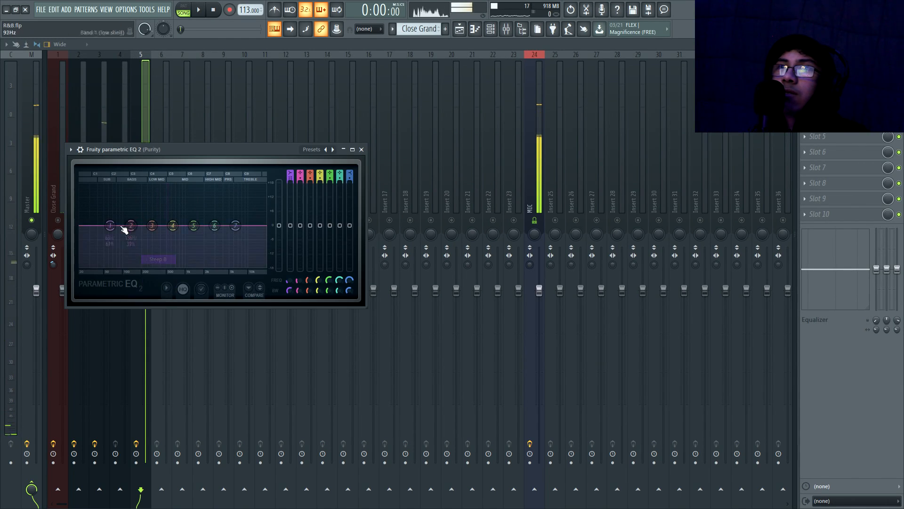
key(space)
drag(111, 226, 123, 256)
key(space)
- Raise band 7 of the Purity EQ slightly to brighten the highs, comparing during playback, and close the EQ
drag(235, 226, 228, 217)
key(space)
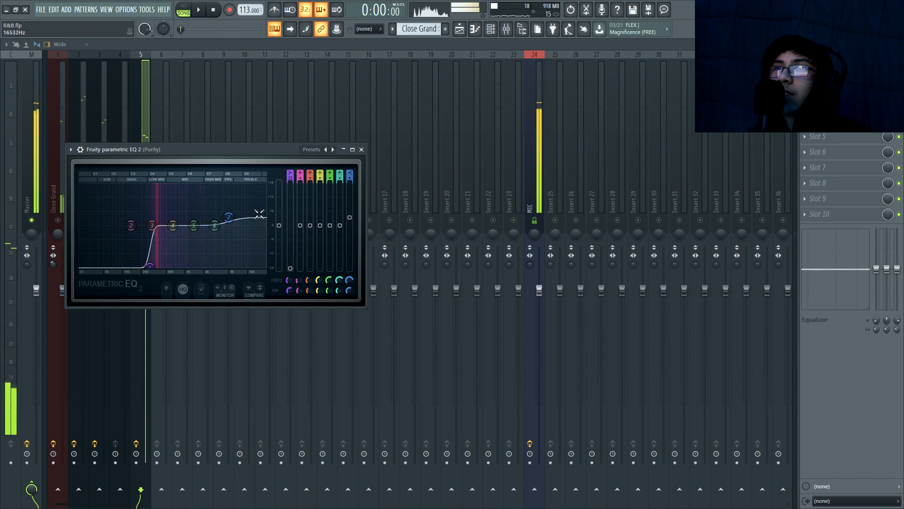
key(space)
click(361, 150)
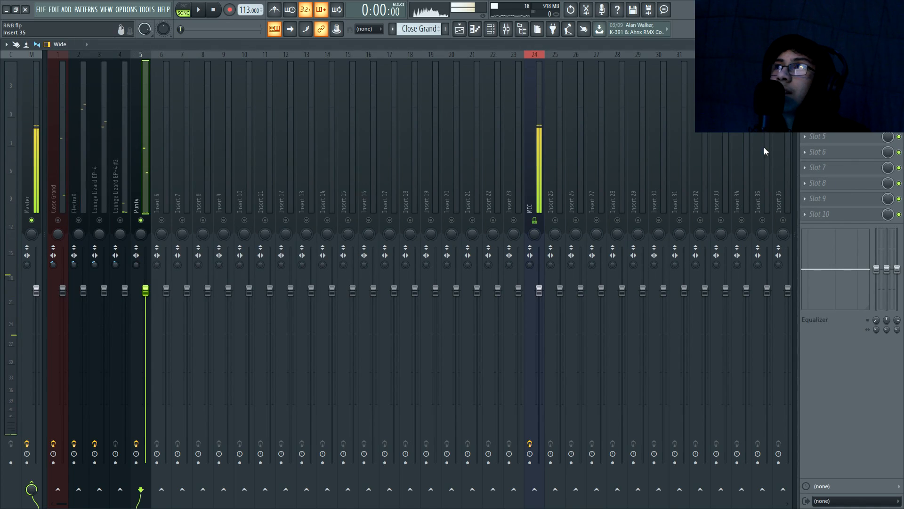
- Load an effect in the second slot of the Purity track and play the part to judge the sound
click(805, 90)
click(311, 134)
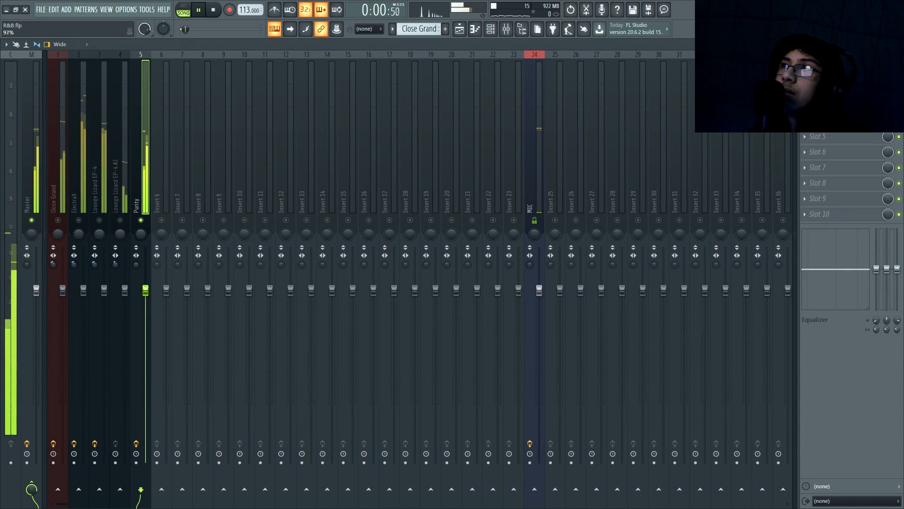
key(space)
key(space)
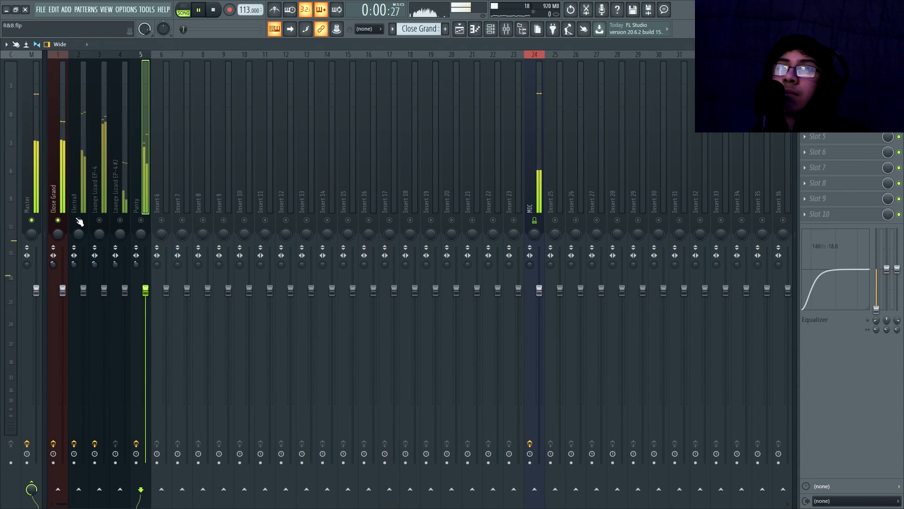
- Enable ElectraX alongside Close Grand and turn the Master track's stereo separation toward mono for level balancing
click(78, 195)
click(33, 256)
key(space)
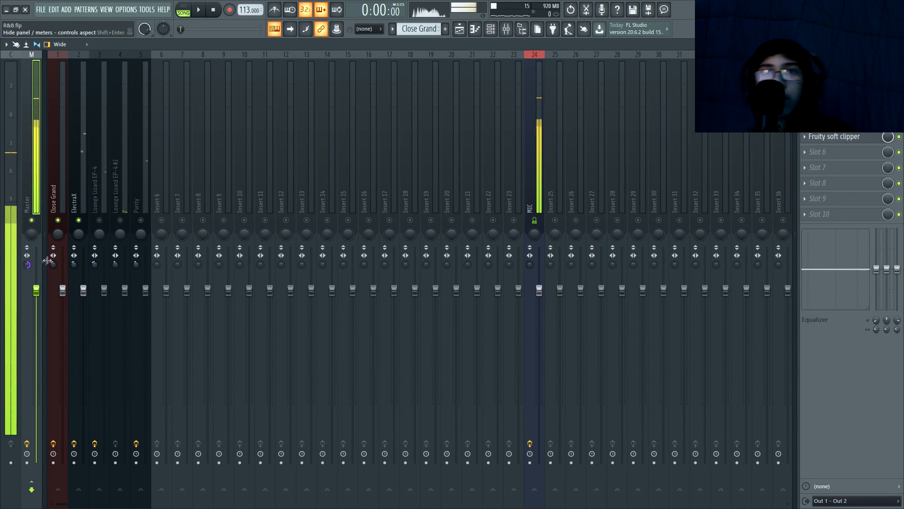
key(space)
- Lower the ElectraX fader against Close Grand during playback and bring in both Lounge Lizard tracks at reduced volume
click(83, 291)
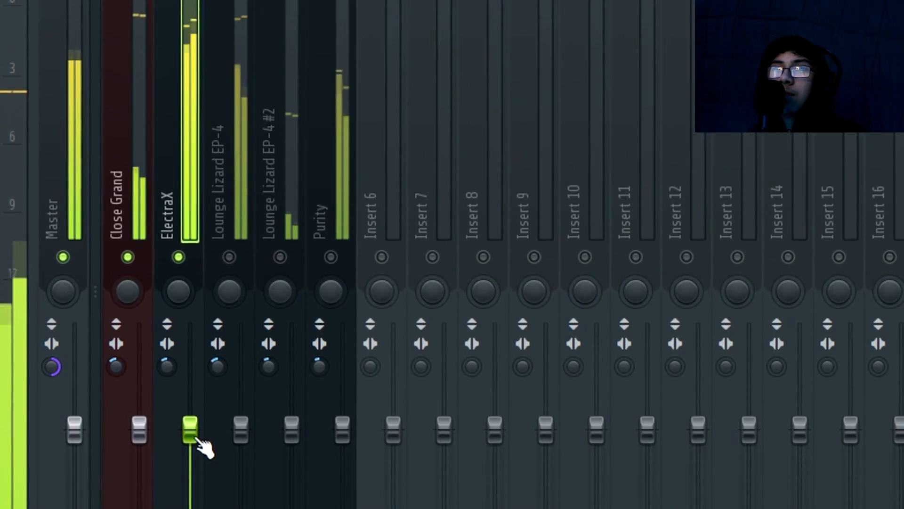
drag(203, 447, 205, 473)
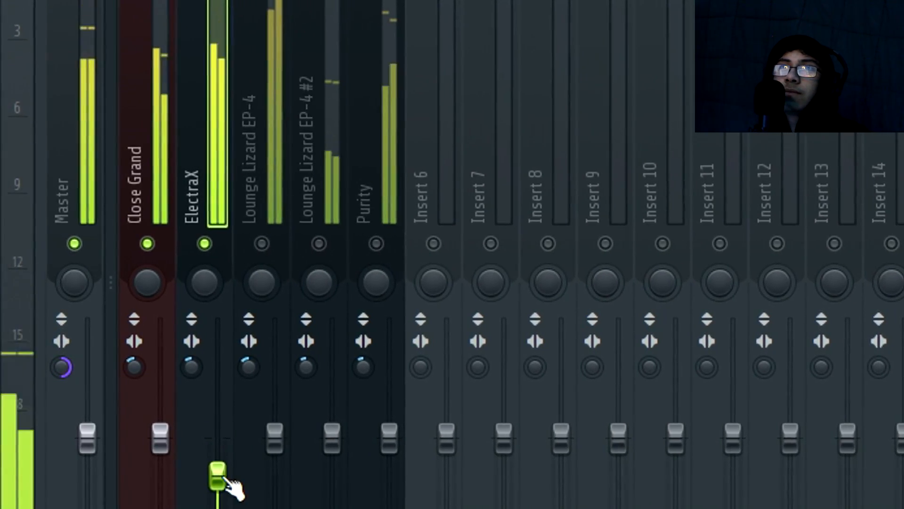
click(264, 183)
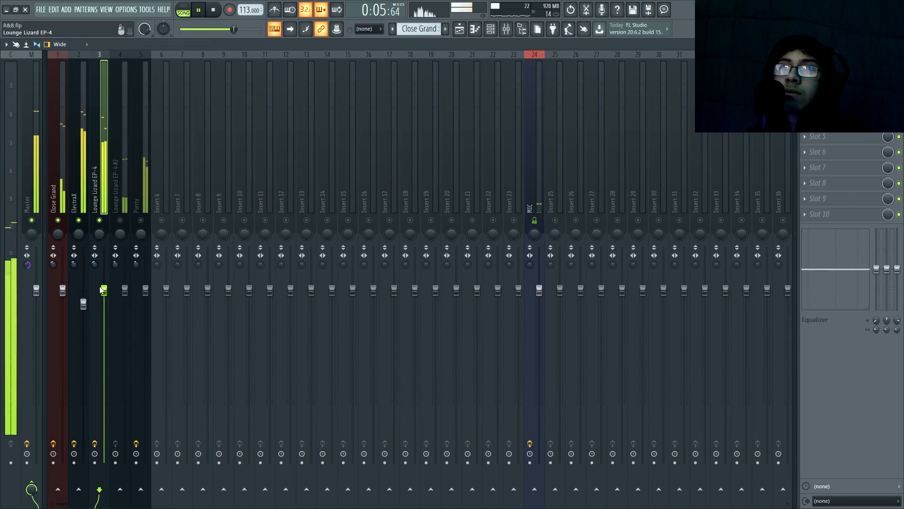
click(121, 219)
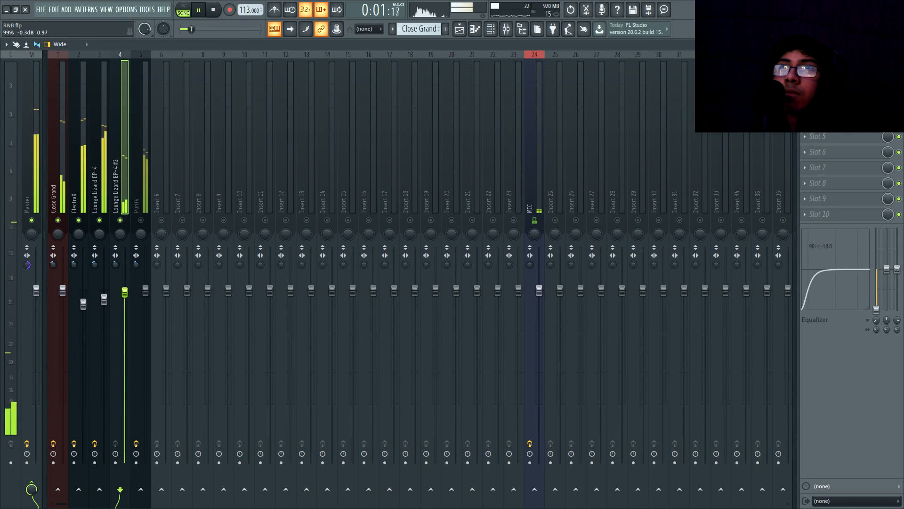
- Lower the Purity fader well below the other instruments and reset the Master track's stereo separation
drag(145, 290, 146, 300)
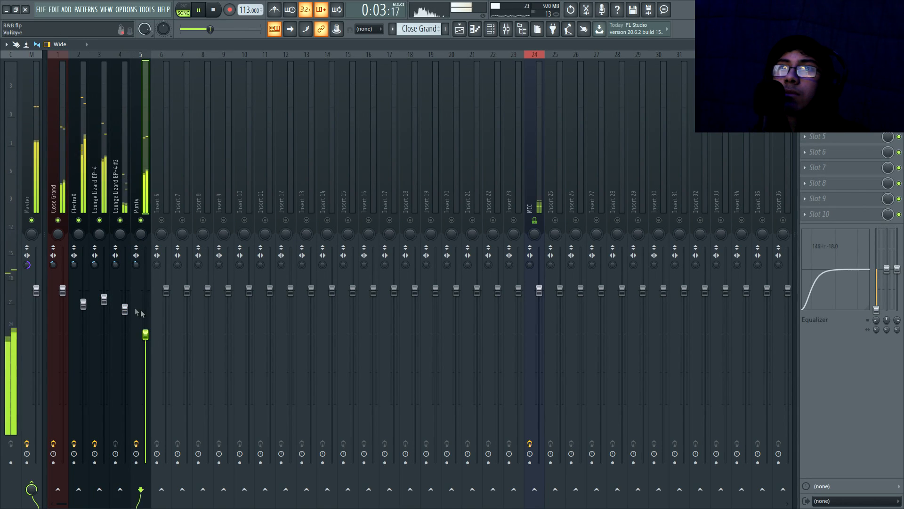
right_click(30, 268)
click(35, 275)
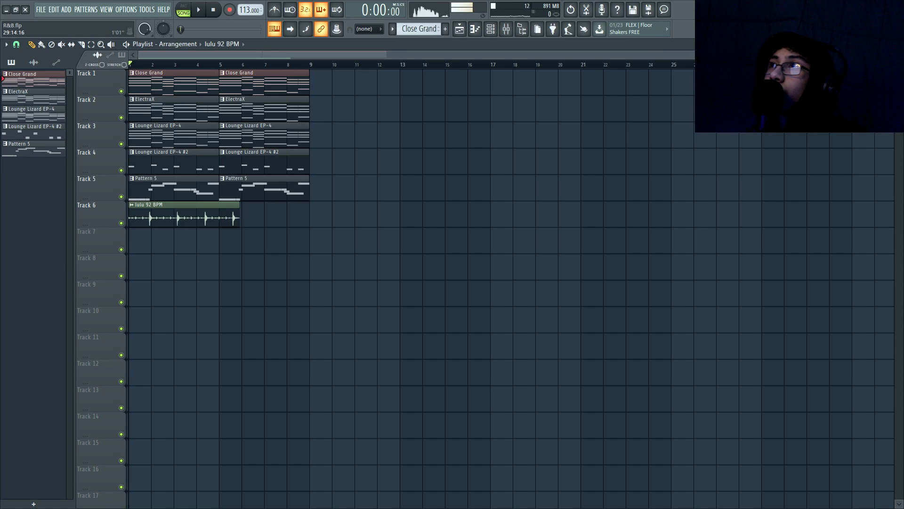
- Change the playlist snap setting and stretch the lulu 92 BPM loop on Track 6 so it ends at bar 9
drag(883, 56, 587, 83)
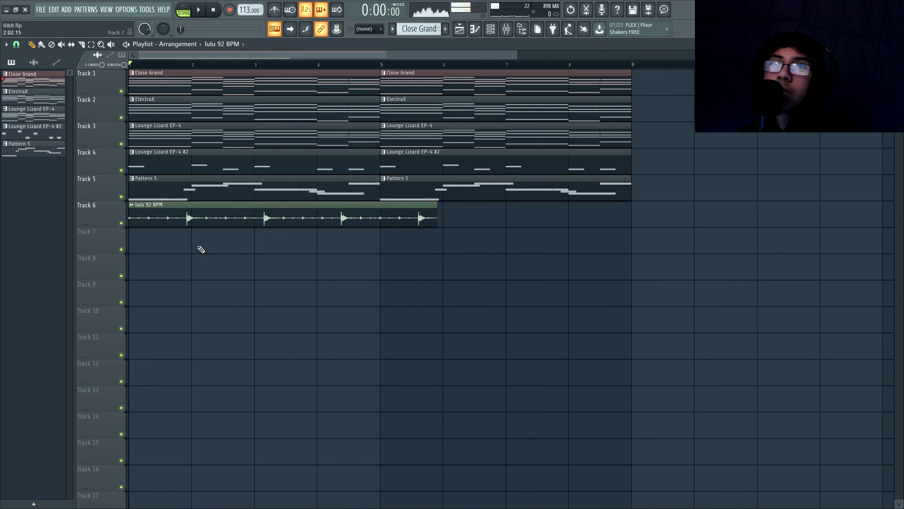
click(204, 221)
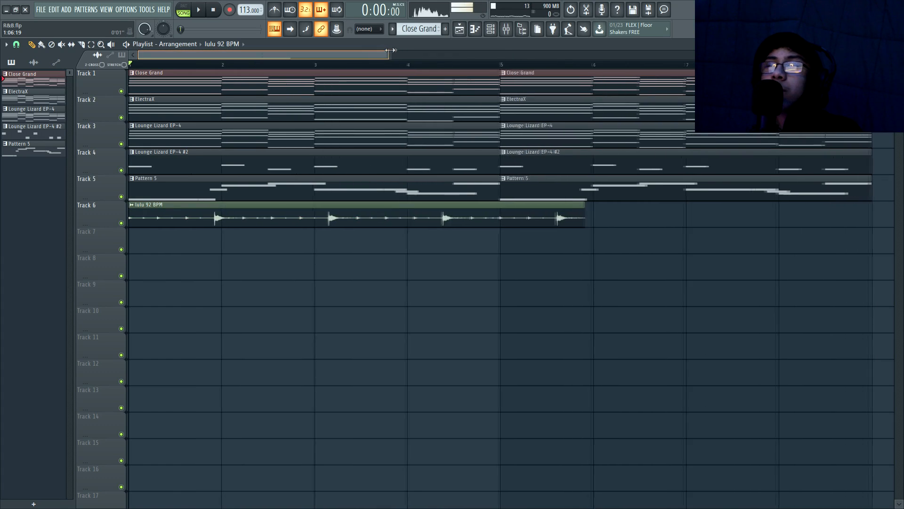
drag(391, 55, 326, 57)
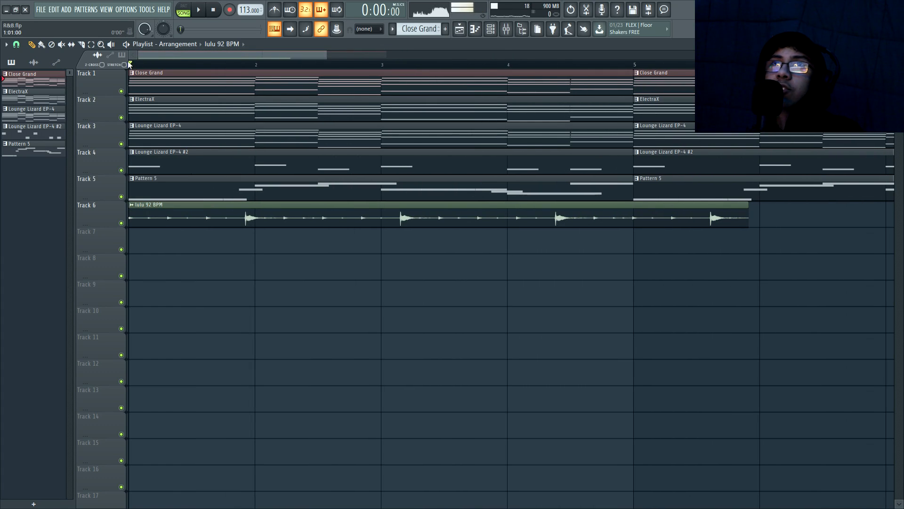
click(17, 47)
click(23, 90)
drag(326, 56, 569, 66)
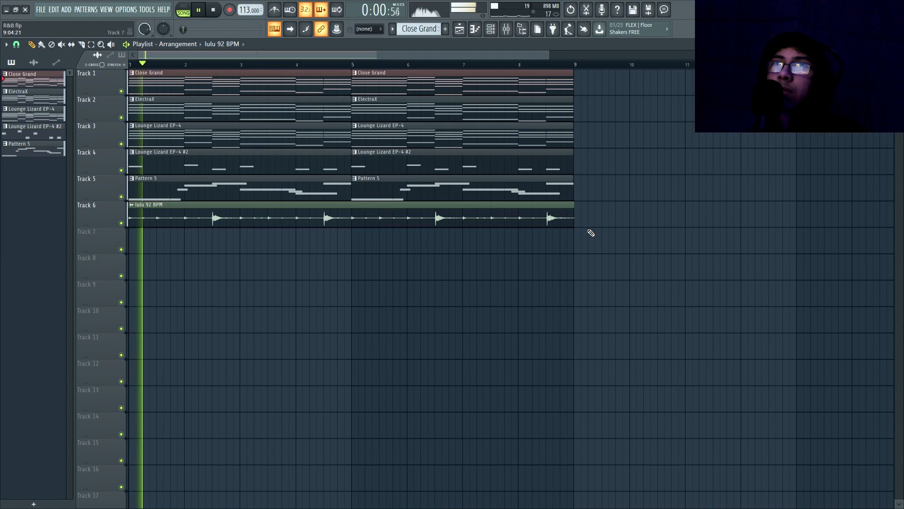
scroll(579, 218, up, 4)
scroll(564, 206, up, 6)
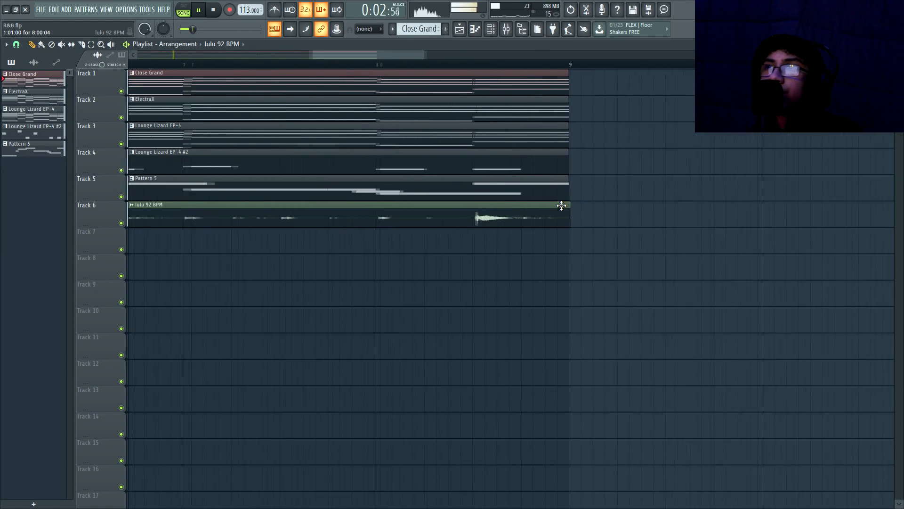
key(space)
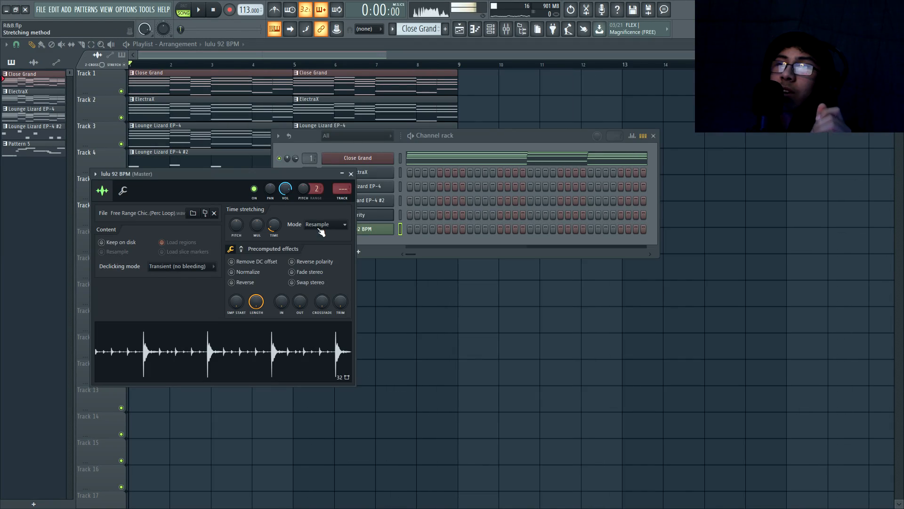
- Set the time-stretching mode of the lulu 92 BPM loop to Stretch and play it back
click(322, 225)
click(321, 250)
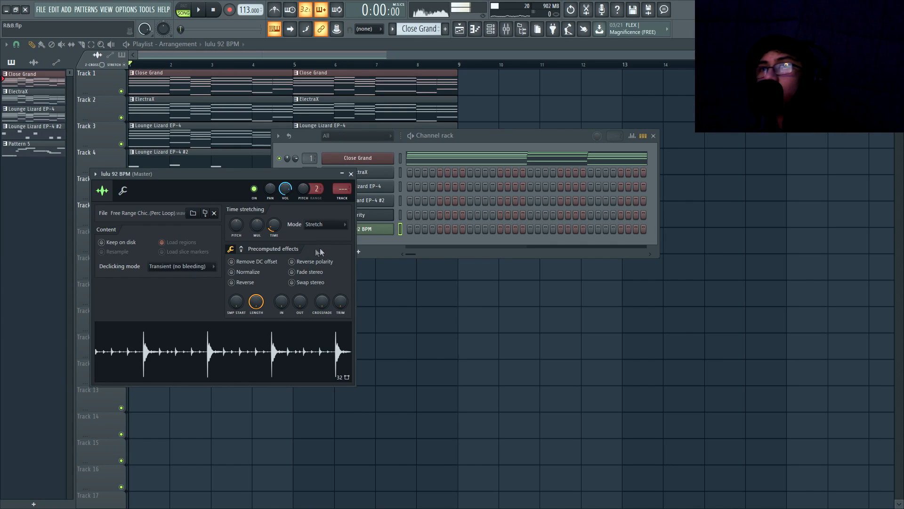
key(space)
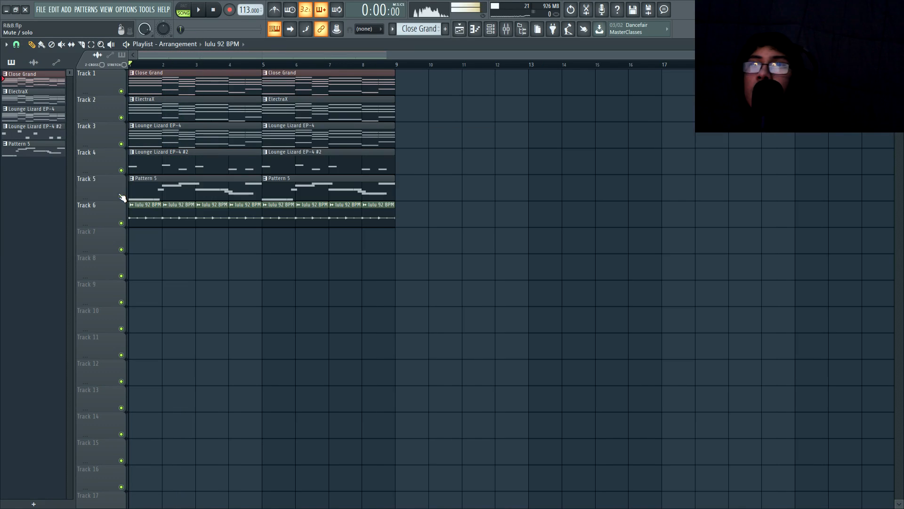
- Mute Tracks 5, 4 and 3 in the playlist
click(121, 196)
click(121, 171)
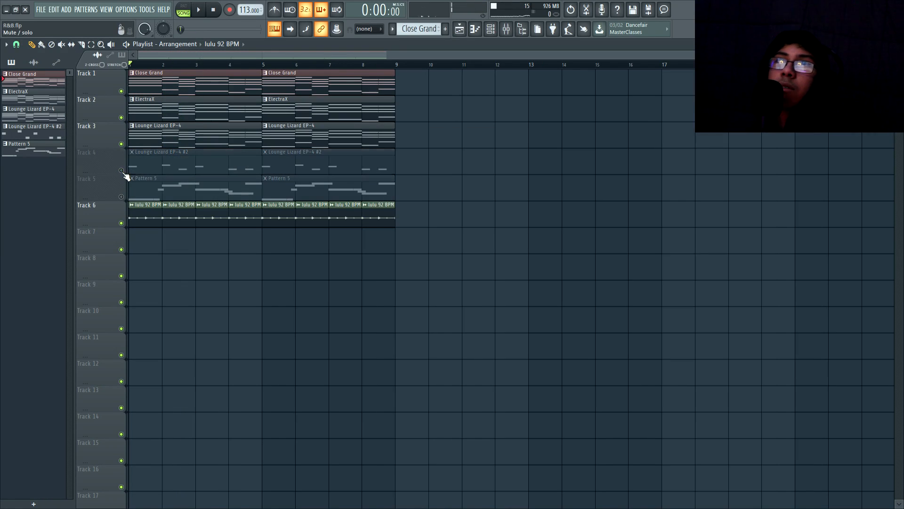
click(121, 144)
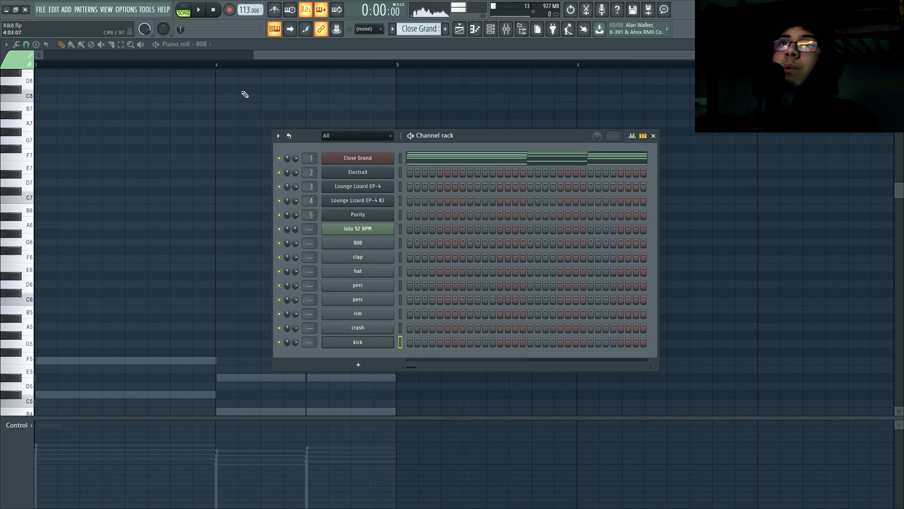
- Draw one-bar 808 notes following the chord roots in bars 1 and 2, and raise them two octaves to F#6 and C6
click(206, 45)
click(220, 129)
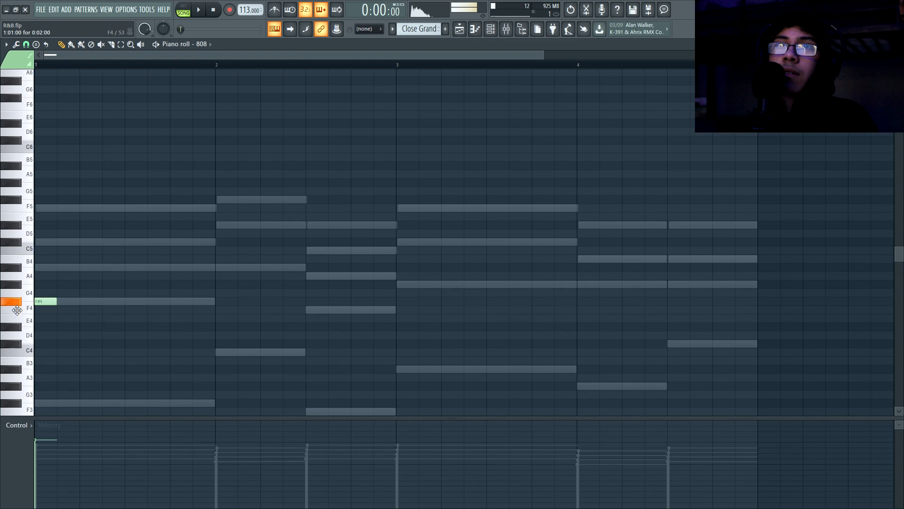
drag(18, 305, 18, 301)
key(space)
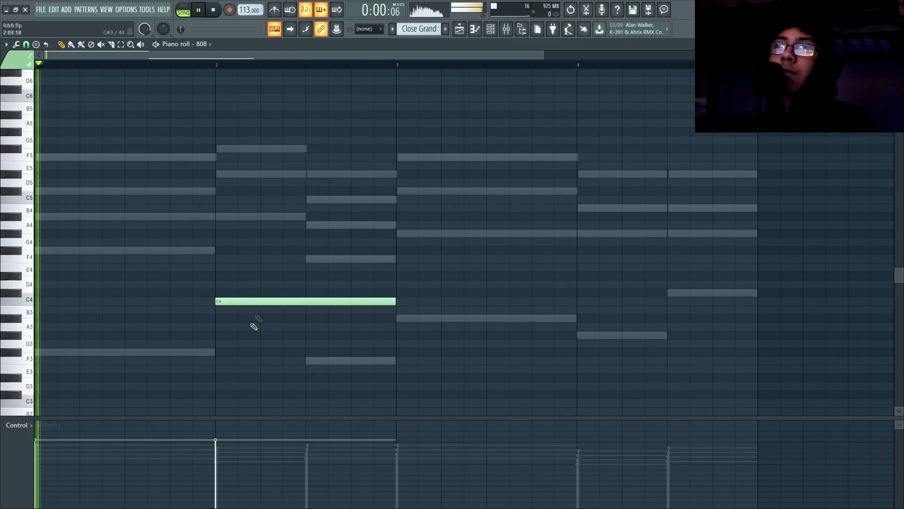
drag(240, 285, 268, 341)
key(ctrl+Up)
key(ctrl+Up)
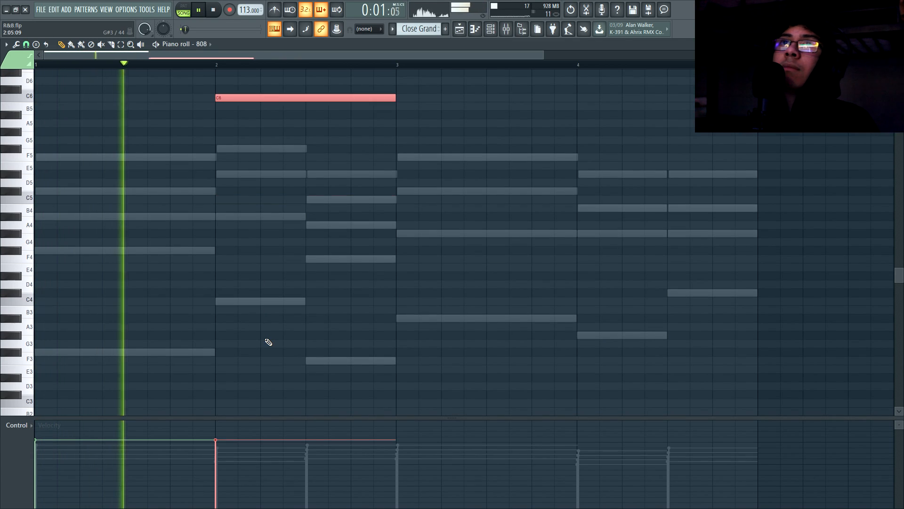
scroll(269, 344, up, 5)
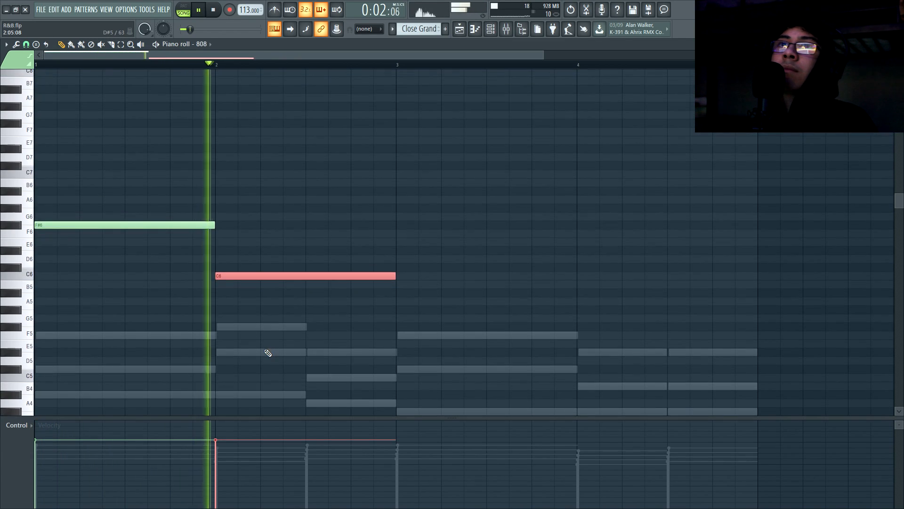
- Add an F6 808 note in the second half of bar 2, ending at bar 3, and an A#5 note filling bar 3
click(285, 233)
drag(313, 230, 336, 232)
drag(395, 275, 408, 291)
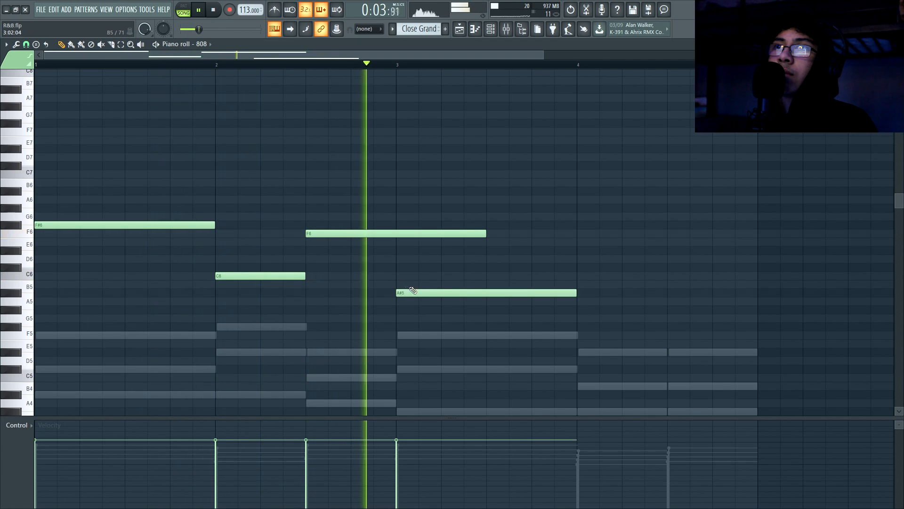
drag(485, 233, 396, 233)
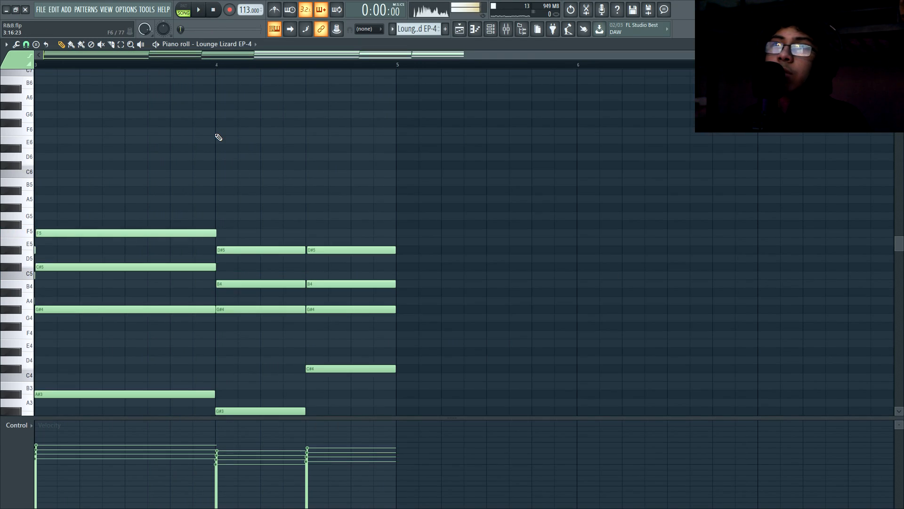
- Transpose the Lounge Lizard EP-4 notes and the Purity notes in Pattern 5 up two semitones
key(Up)
key(Up)
key(F7)
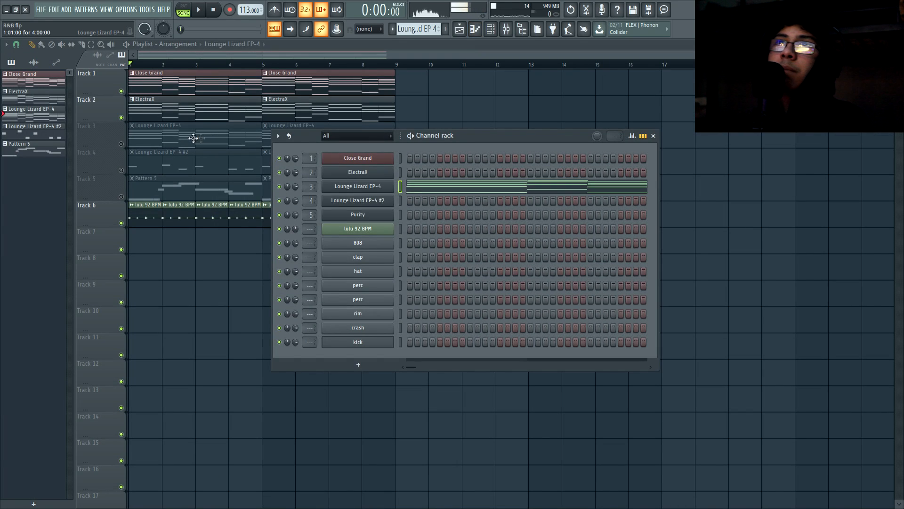
double_click(170, 189)
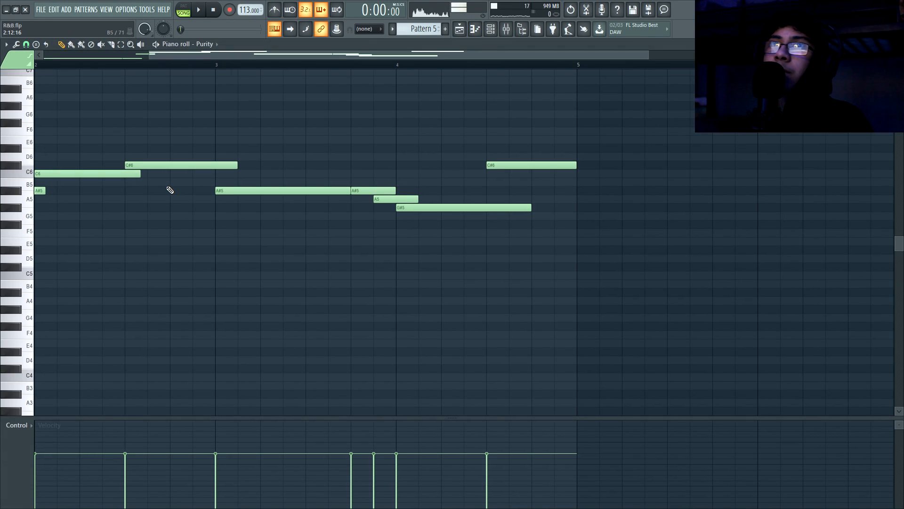
key(Up)
key(Up)
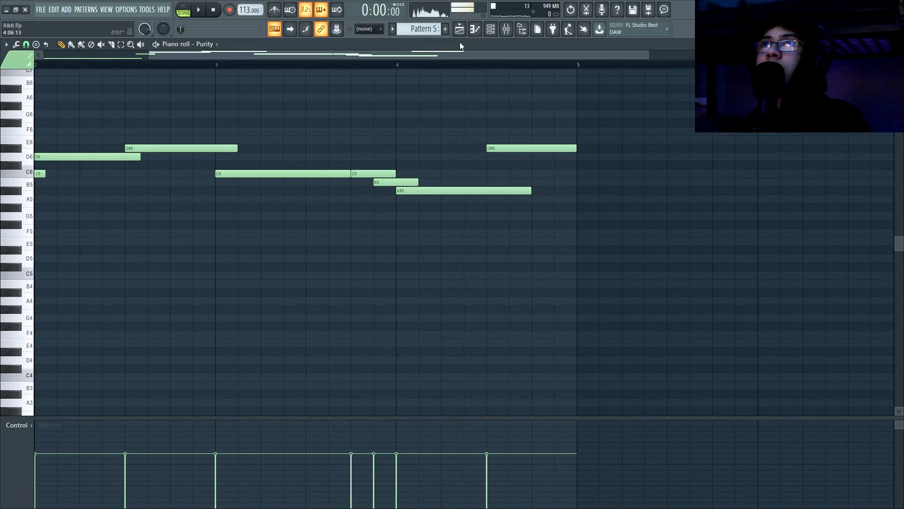
- Create a new empty pattern and place it at bar 1 of Track 7 in the playlist
key(space)
click(459, 30)
click(445, 29)
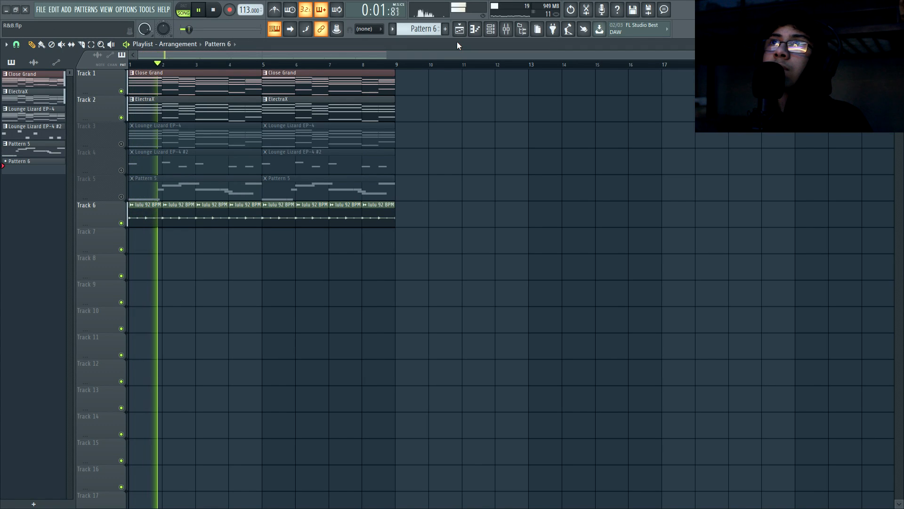
click(150, 243)
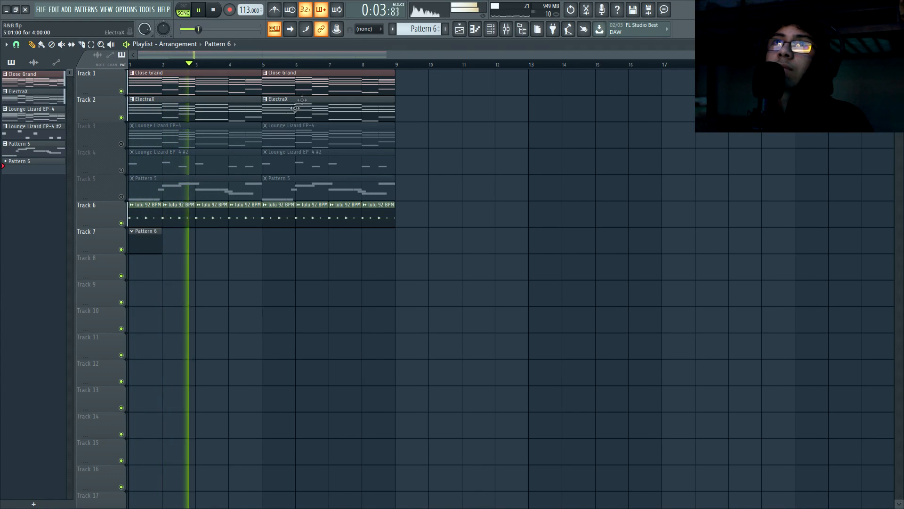
key(space)
- Program clap hits on steps 5, 13, 21 and 29 of Pattern 6, and save the project
key(F6)
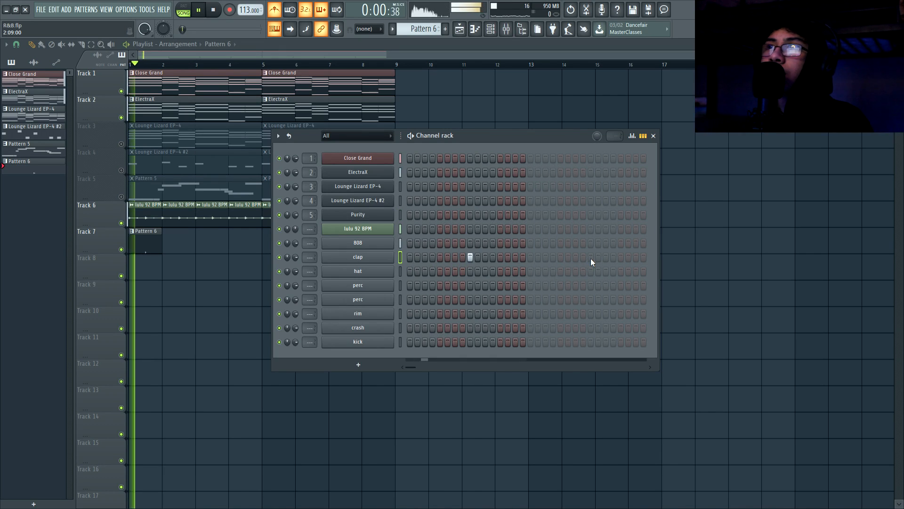
key(ctrl+s)
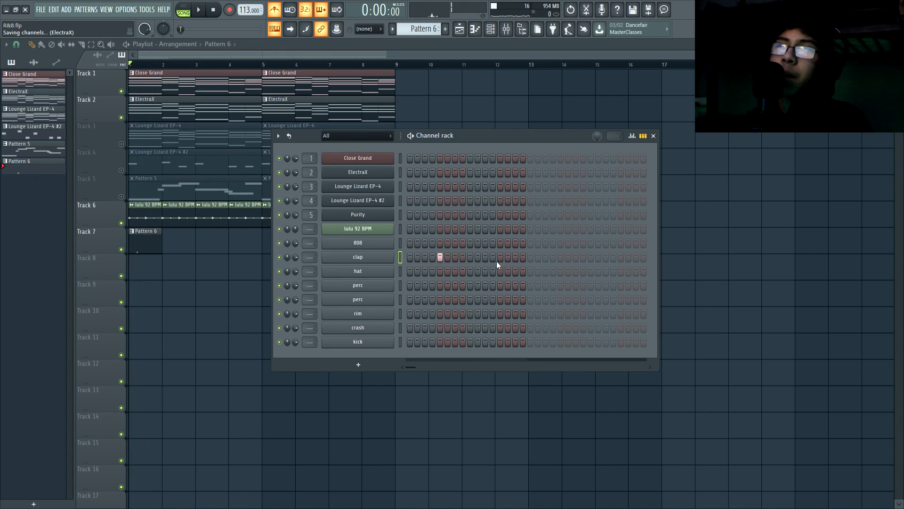
click(499, 257)
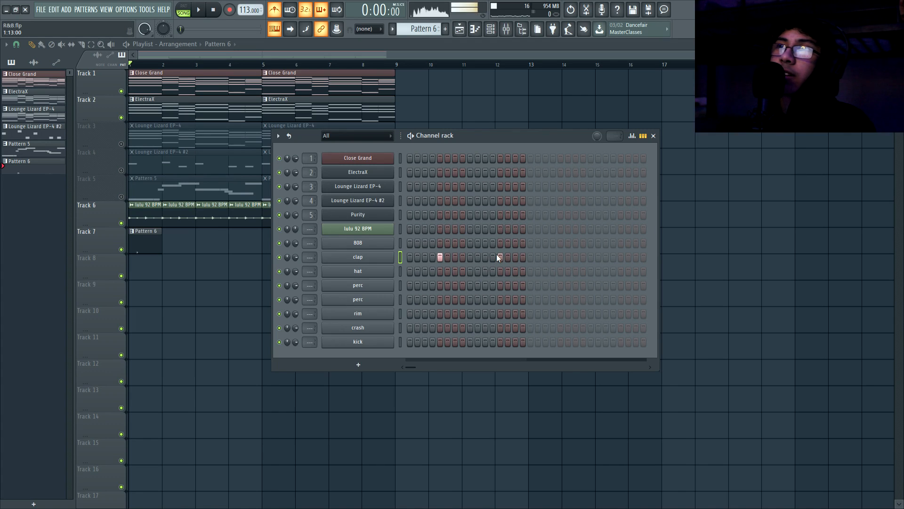
click(561, 257)
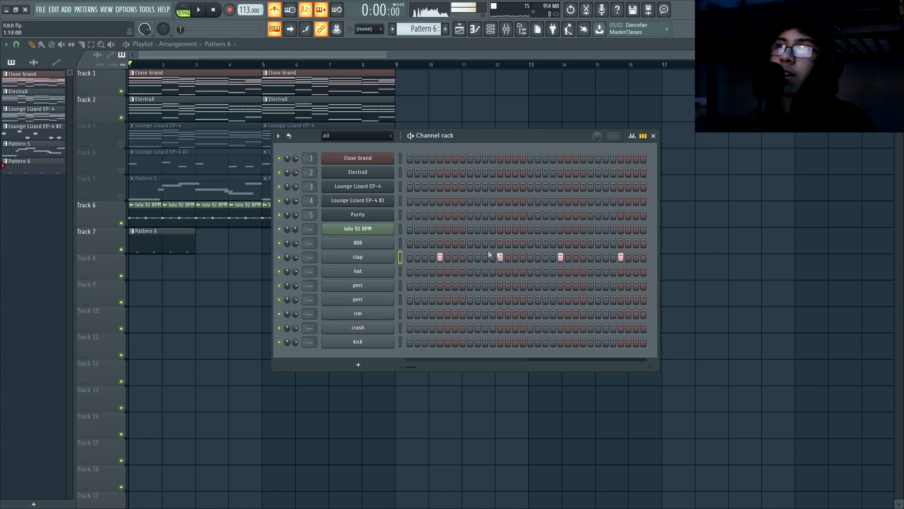
- Turn off the metronome and repeat the Pattern 6 clip along Track 7 up to bar 9
click(279, 12)
key(space)
mouse_move(222, 239)
mouse_down()
mouse_move(208, 242)
mouse_move(225, 242)
mouse_up()
ctrl+drag(223, 241, 152, 241)
key(ctrl+b)
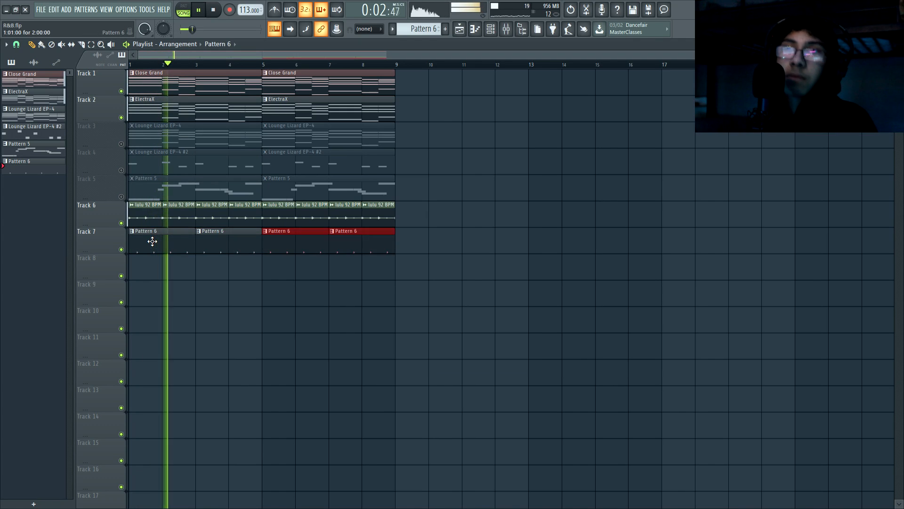
- Fill the hat channel in Pattern 7 with a hit on every 2 steps
key(F6)
right_click(358, 271)
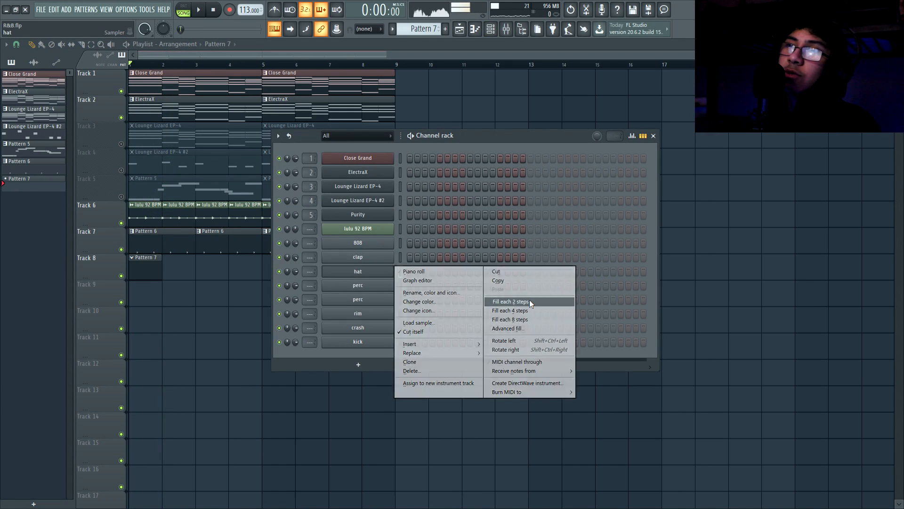
click(529, 300)
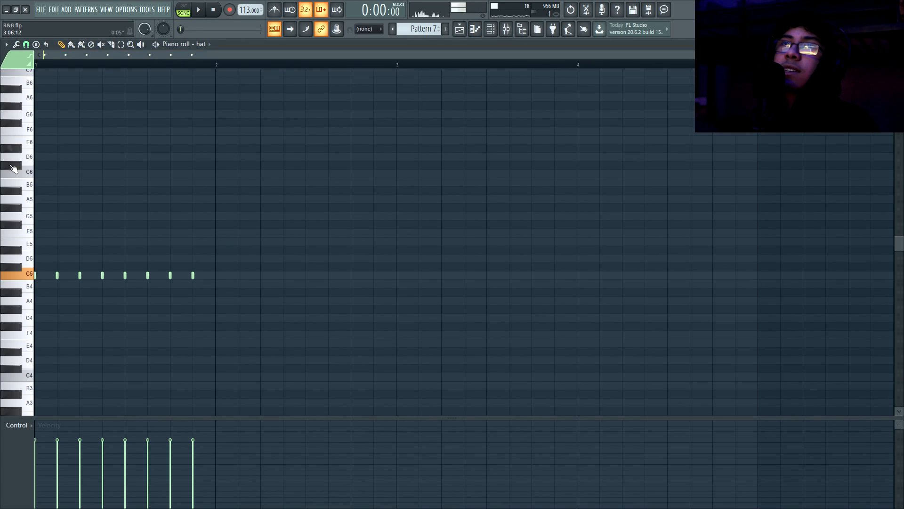
- Enlarge the velocity lane, lower every second hat note to about 62% velocity, and play the beat
drag(78, 419, 75, 163)
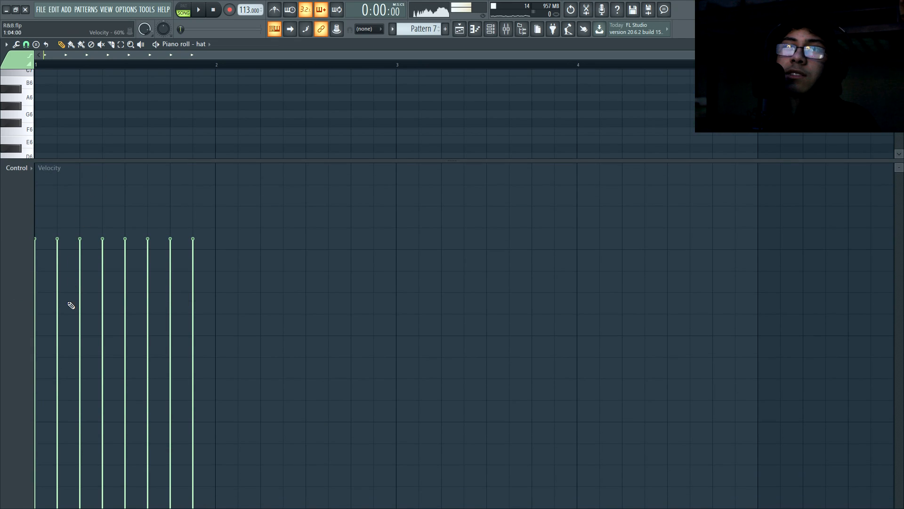
click(65, 290)
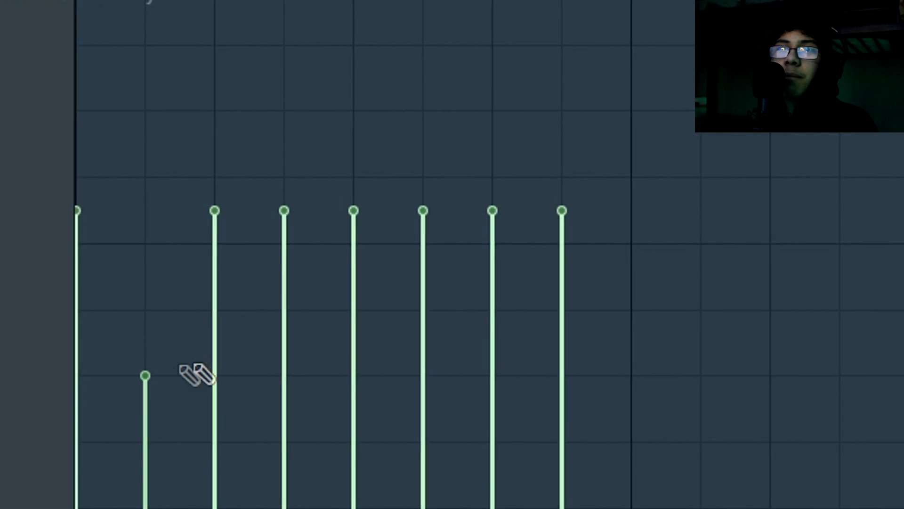
click(284, 375)
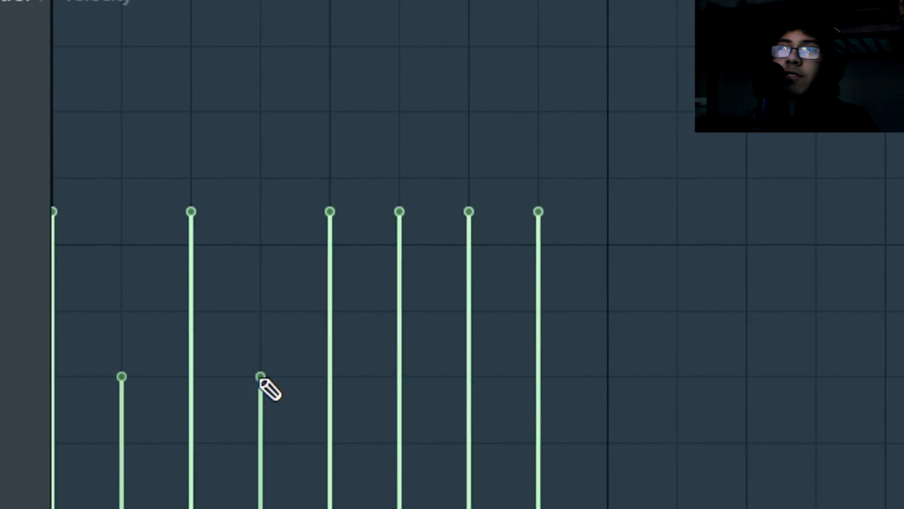
click(420, 377)
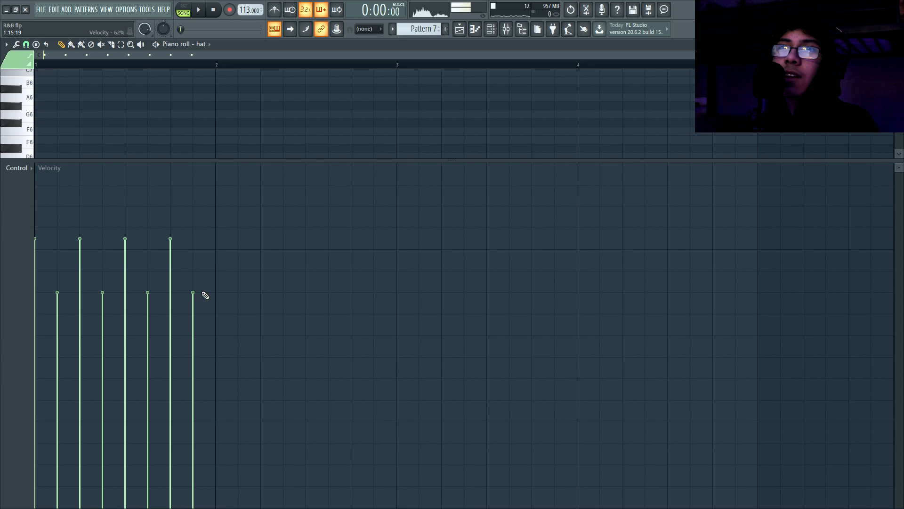
key(space)
key(F5)
key(space)
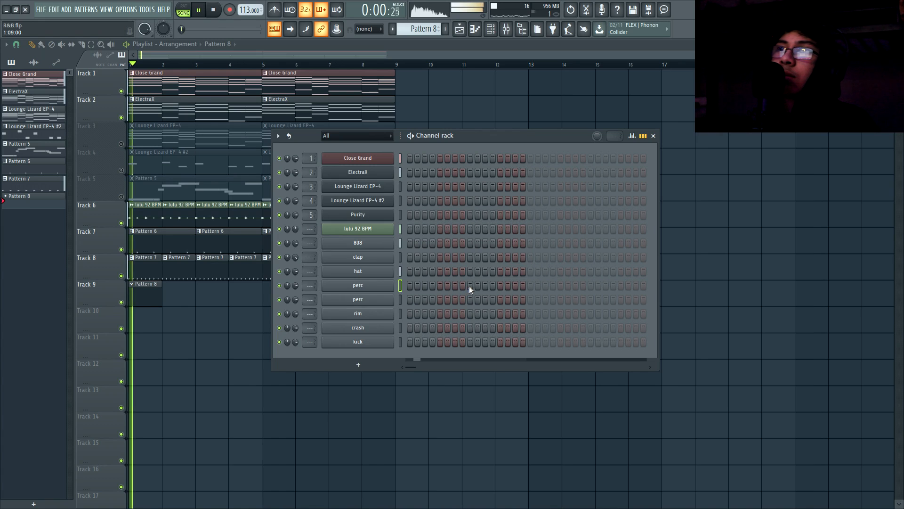
- Program the first perc channel with hits on steps 11 and 32 of Pattern 8 while playing the song
key(space)
key(space)
click(523, 286)
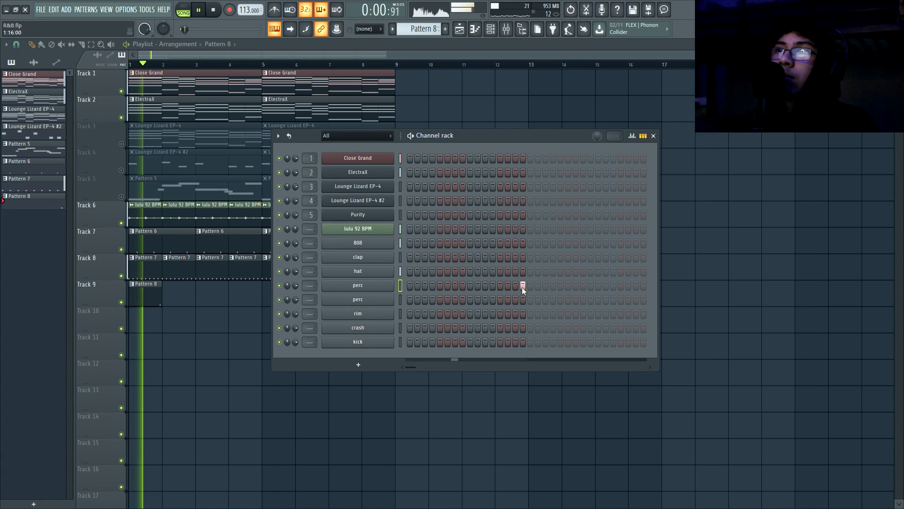
click(644, 285)
key(space)
- Open the sampler settings of the first perc channel and set its root note to F4
click(390, 288)
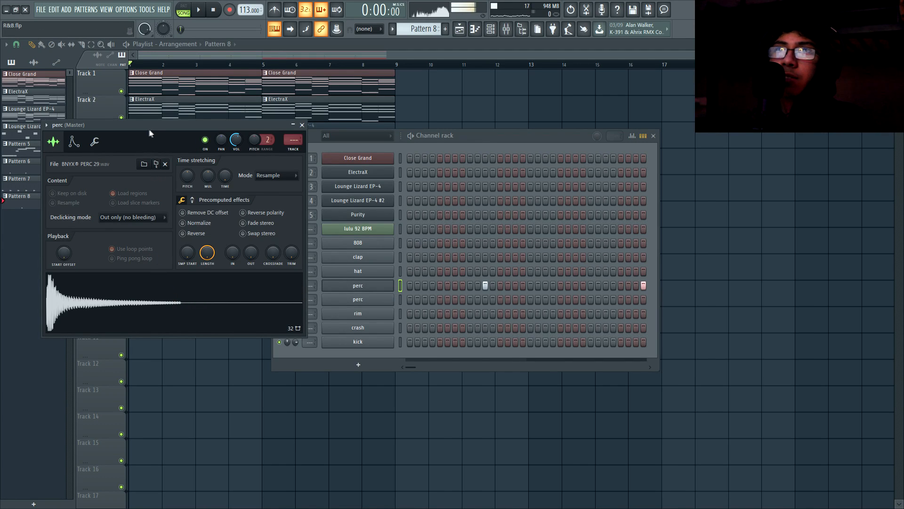
drag(150, 134, 272, 125)
click(196, 133)
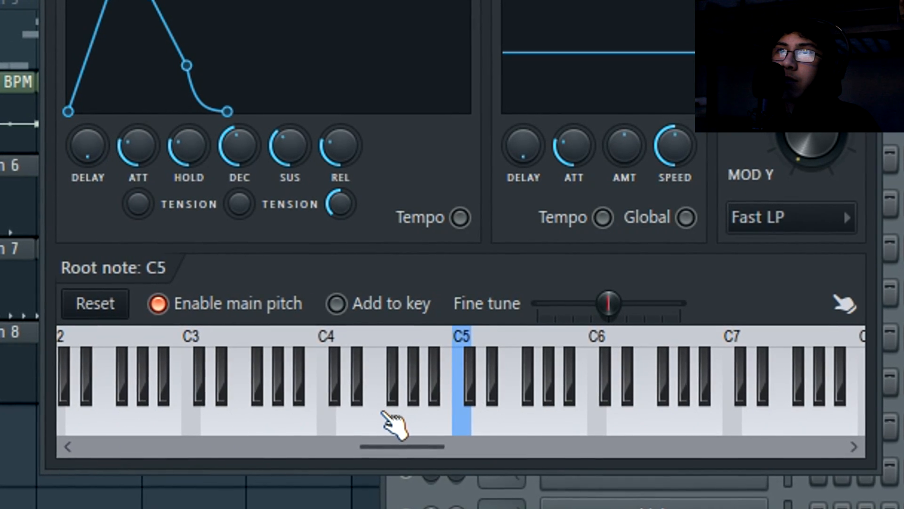
right_click(276, 313)
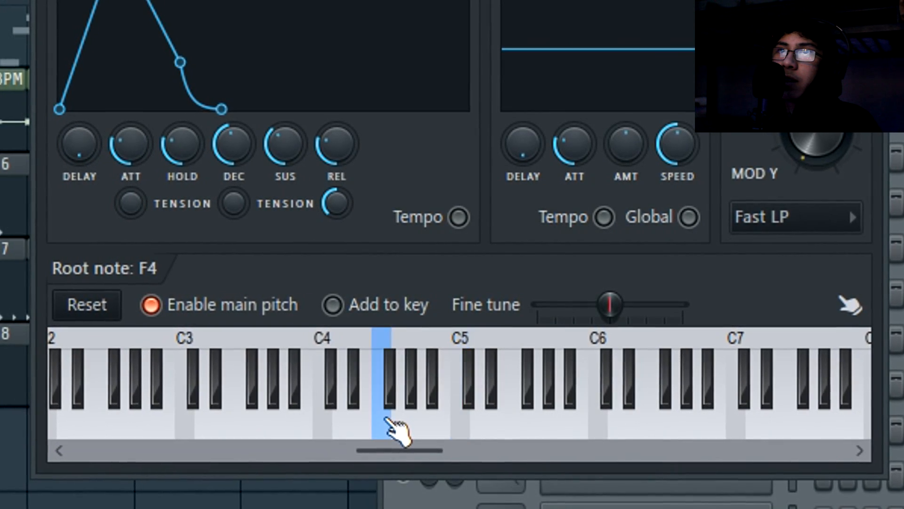
click(458, 431)
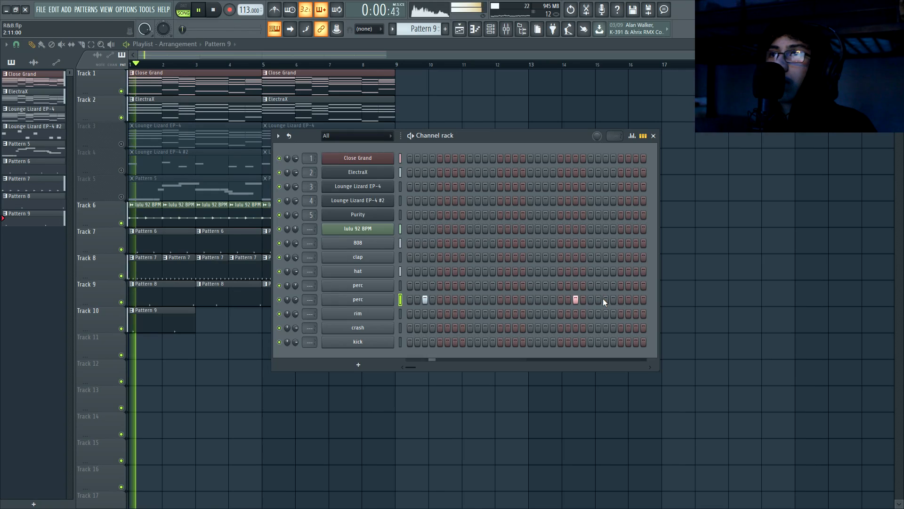
- Add a hit on step 27 of the second perc in Pattern 9 and repeat the clip along Track 10 to bar 9
click(605, 300)
click(211, 319)
drag(220, 323, 163, 322)
key(ctrl+b)
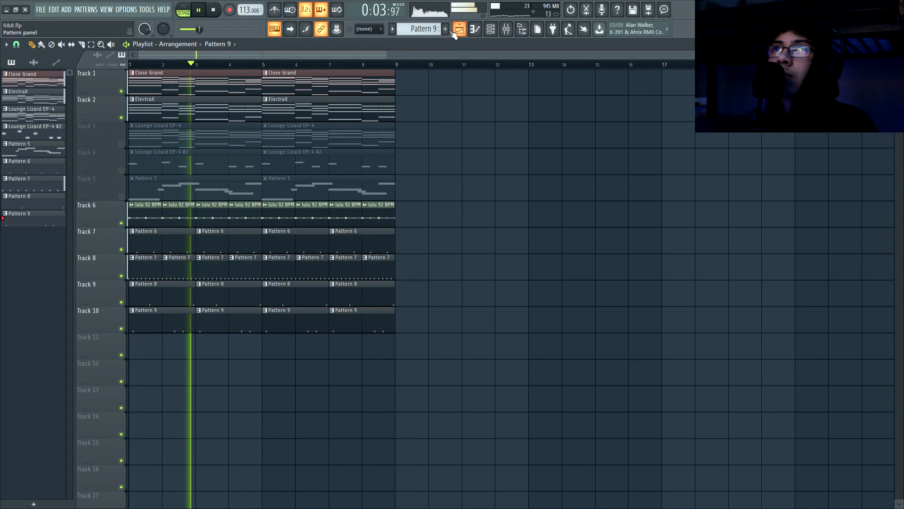
- Place a new pattern at bar 1 of Track 11 and program its rim hits, including one on step 24
click(445, 29)
click(457, 41)
click(146, 349)
key(space)
key(F6)
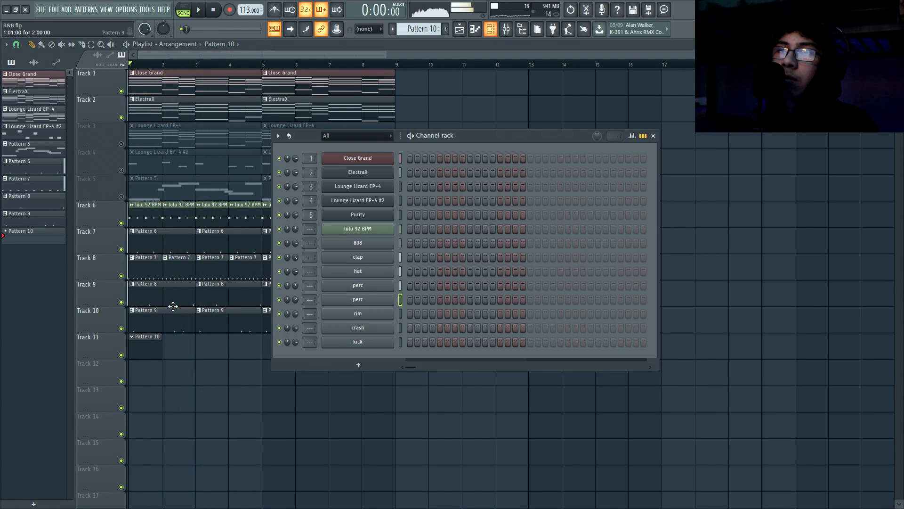
click(583, 314)
key(F6)
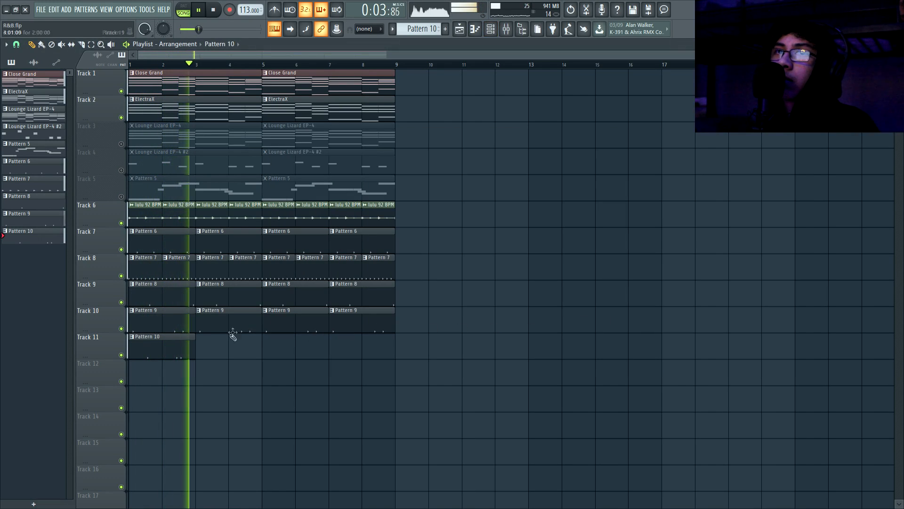
- Repeat the Pattern 10 clip along Track 11 up to bar 9 and save the project
click(209, 347)
drag(250, 351, 122, 355)
key(ctrl+b)
key(ctrl+d)
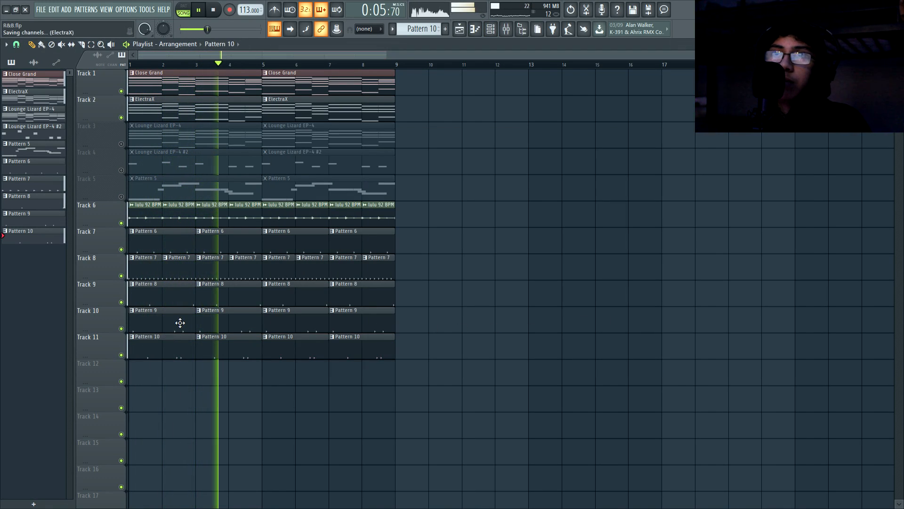
- Program kick hits on steps 1, 11 and 17 of Pattern 11
key(F6)
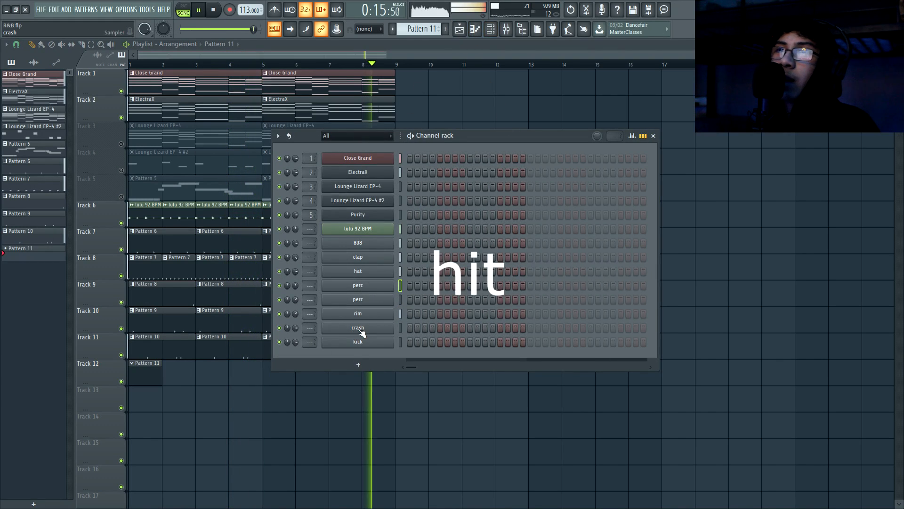
click(410, 342)
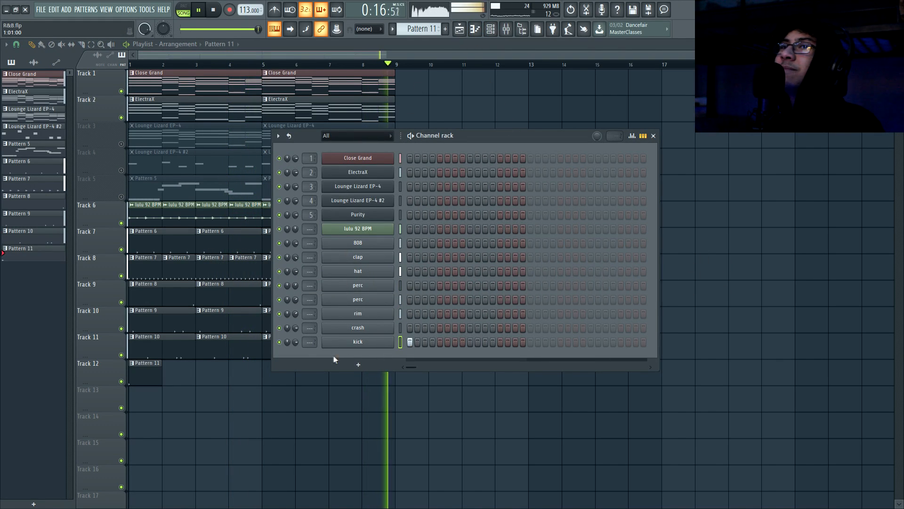
click(531, 342)
click(485, 342)
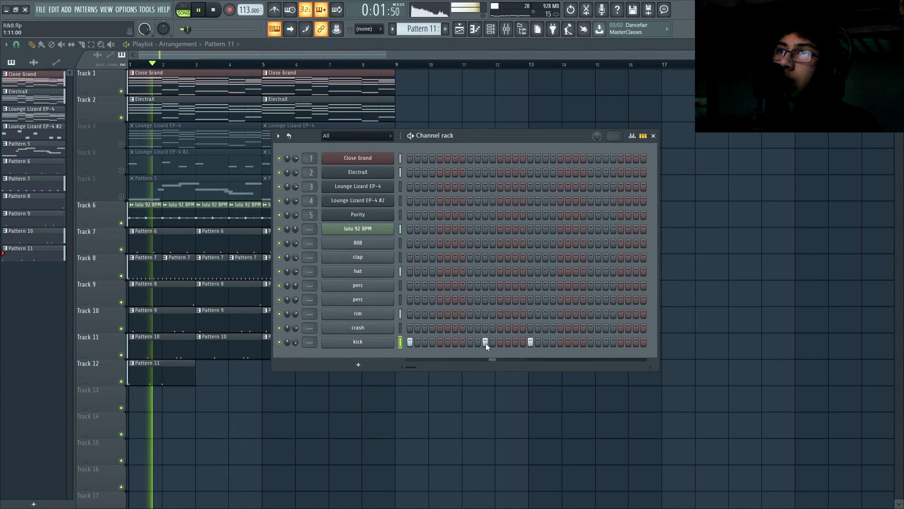
- Add a kick hit on step 27 of Pattern 11 and repeat the clip along Track 12 to bar 9
click(607, 343)
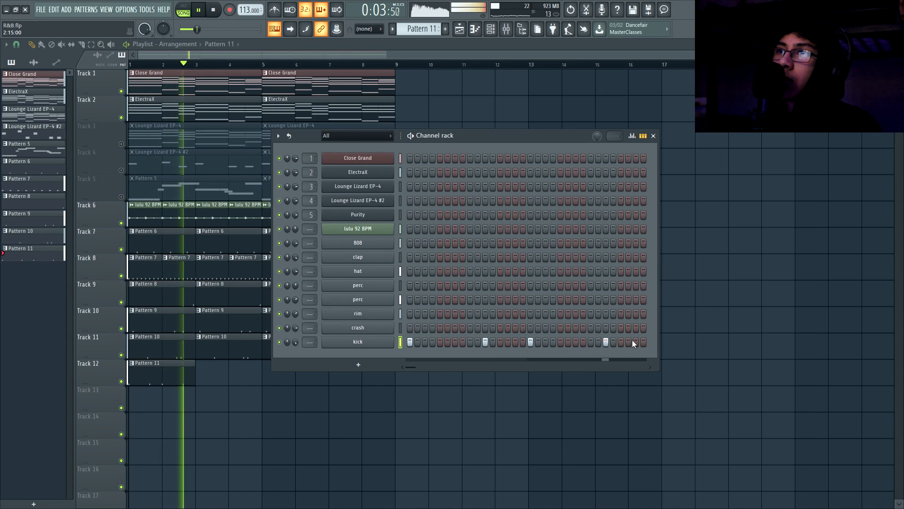
drag(218, 382, 137, 385)
key(ctrl+b)
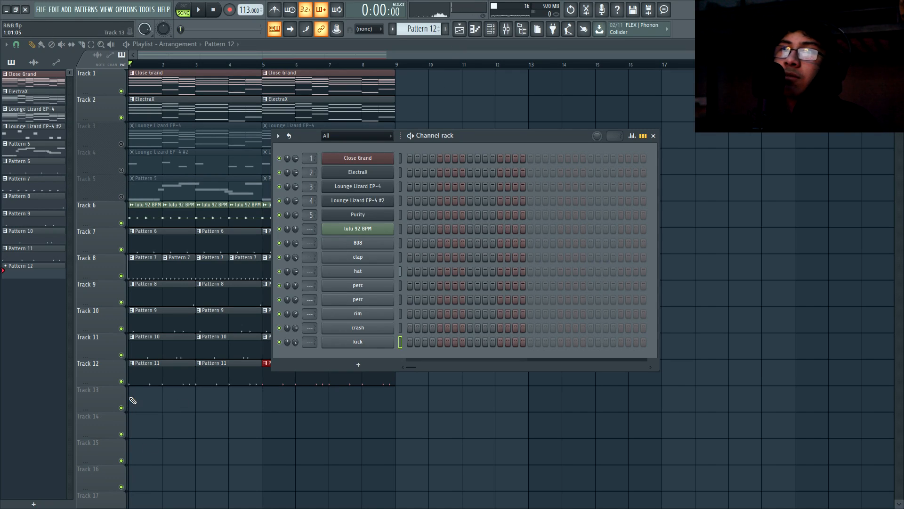
- Place the Pattern 12 clip at bar 1 of Track 13, add a crash hit on step 1 and play it back
click(133, 401)
click(410, 328)
key(space)
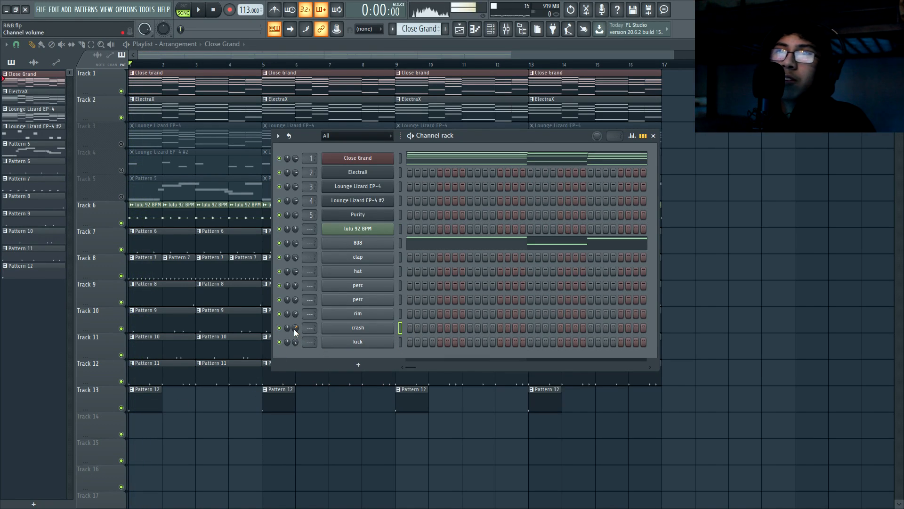
- Hide the channel rack and unmute Track 3 in the playlist
key(F6)
click(123, 144)
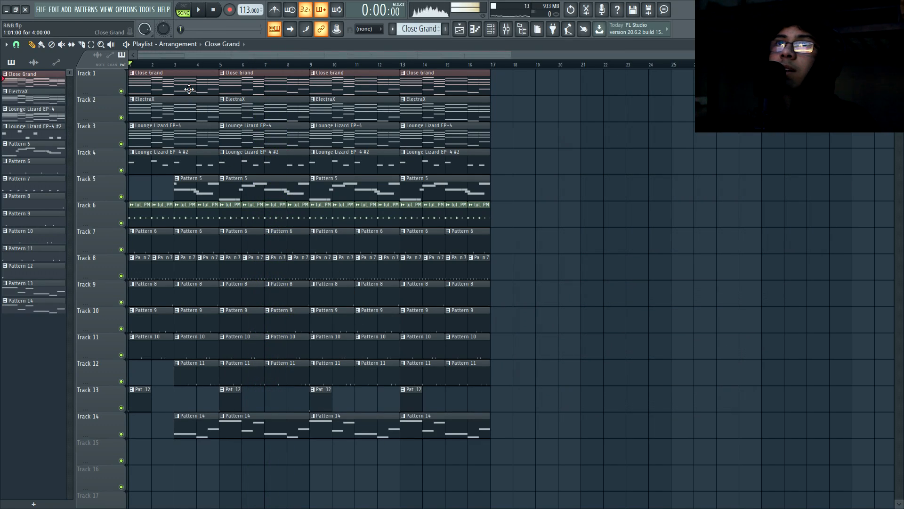
- Open the Close Grand chords in the piano roll and play them in pattern mode
double_click(189, 89)
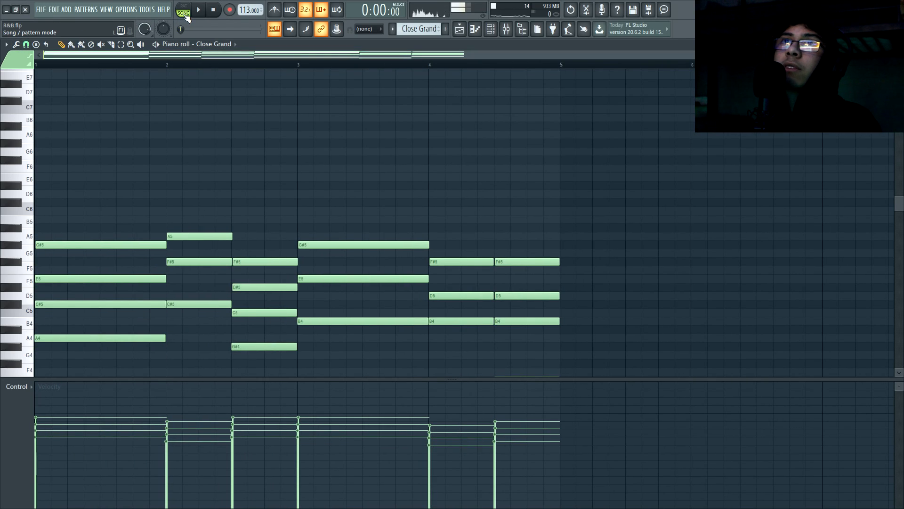
click(185, 15)
key(space)
scroll(183, 216, down, 4)
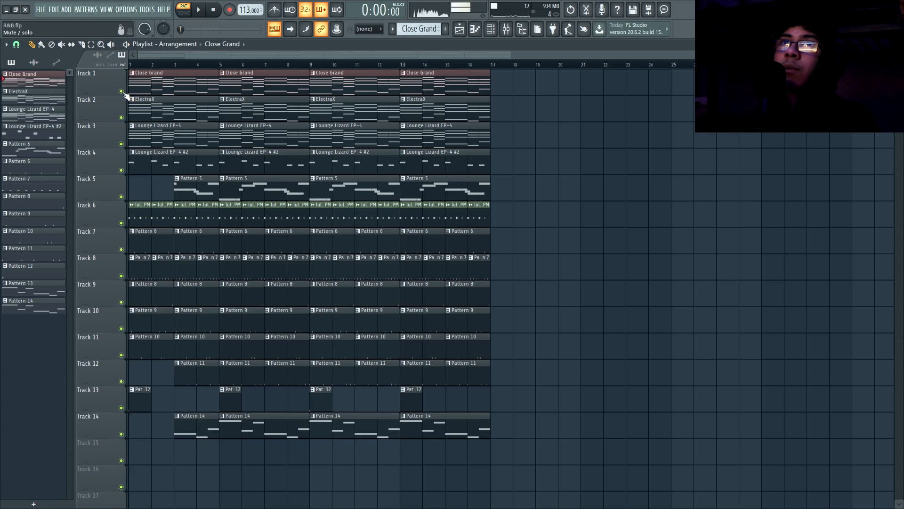
- Solo Track 1 and play the arrangement, unmuting the melodic layers on Tracks 2 to 5 one after another
right_click(122, 92)
click(122, 117)
key(space)
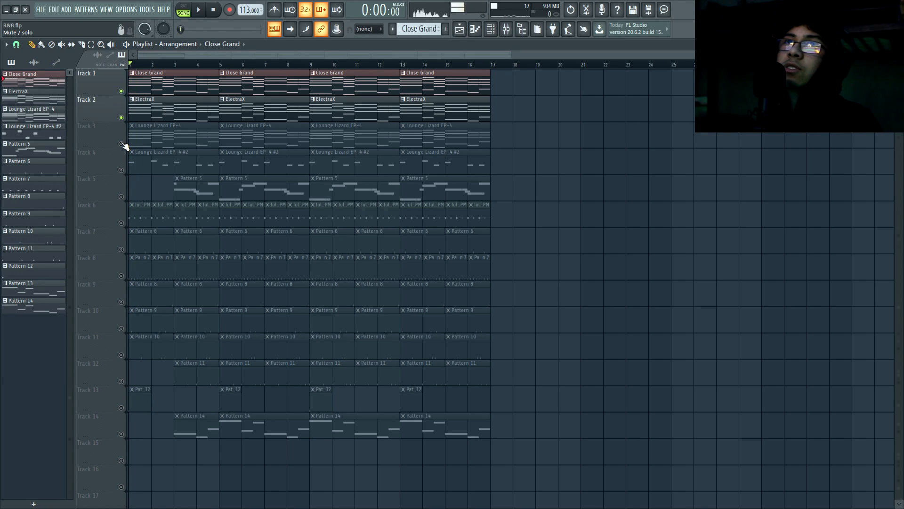
click(122, 144)
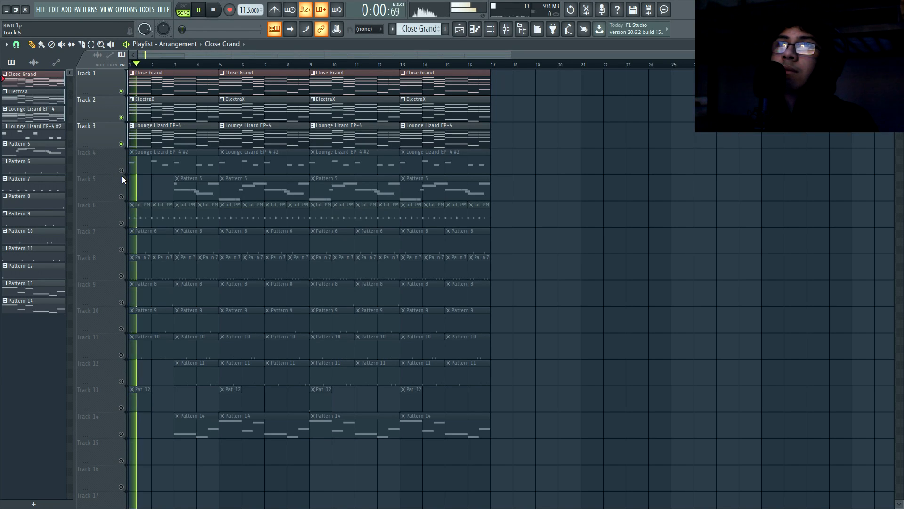
click(121, 171)
click(121, 197)
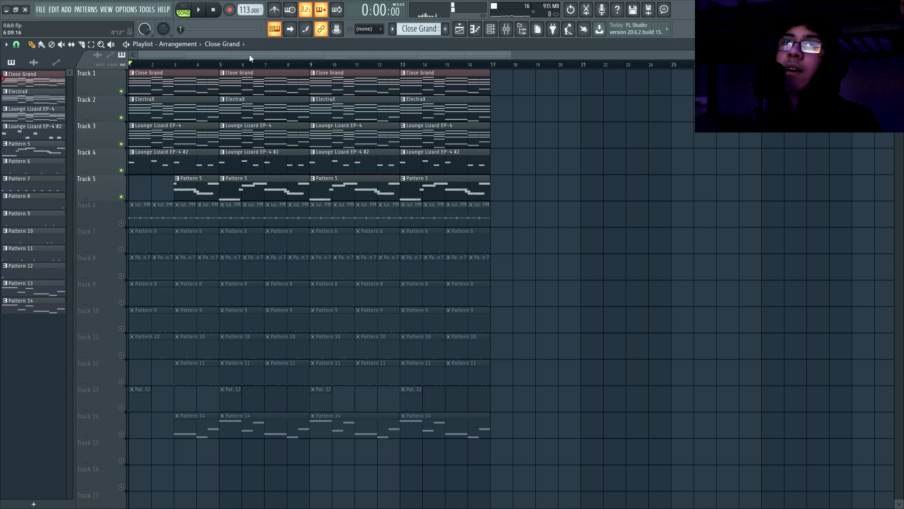
- Unmute the percussion loop on Track 6 and the drum patterns on Tracks 7 to 11
scroll(135, 238, down, 3)
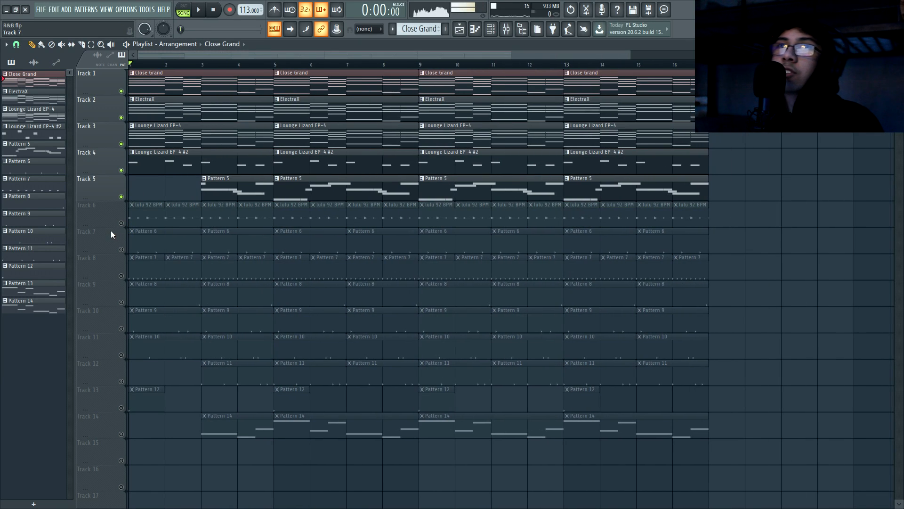
click(121, 223)
scroll(169, 223, up, 2)
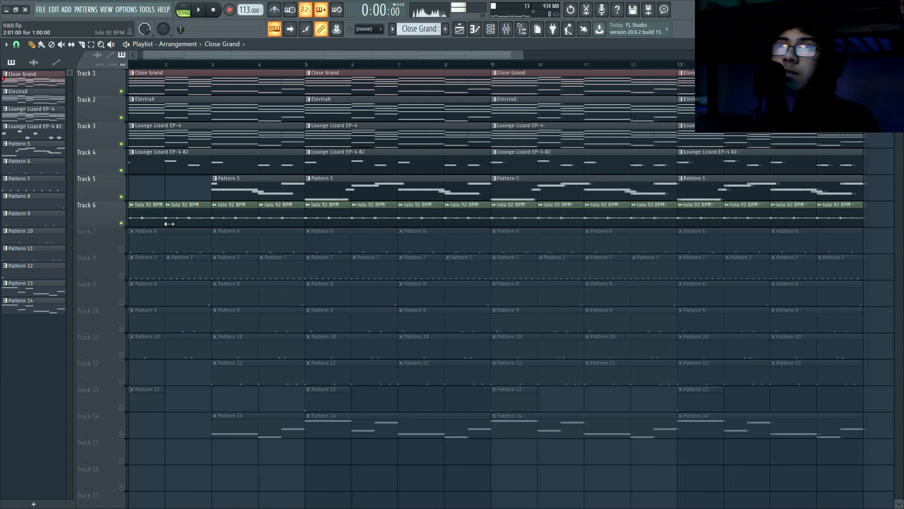
click(122, 250)
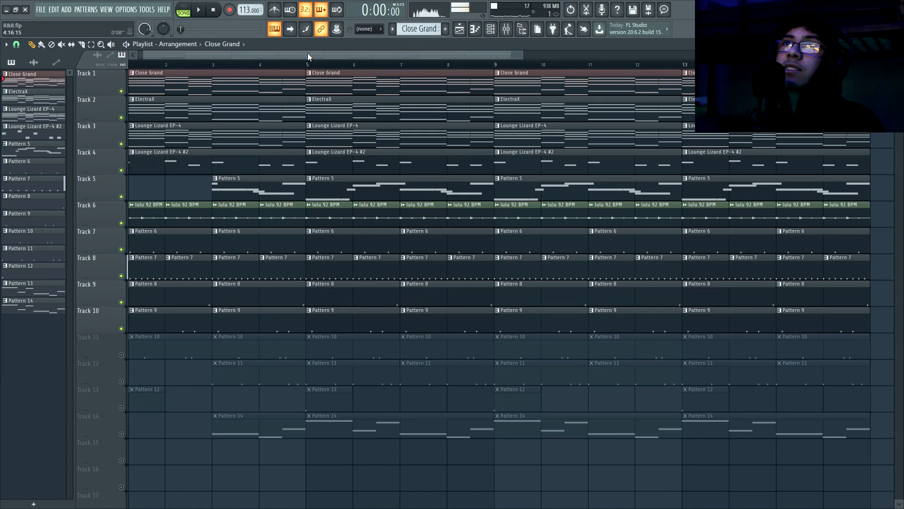
drag(308, 57, 130, 328)
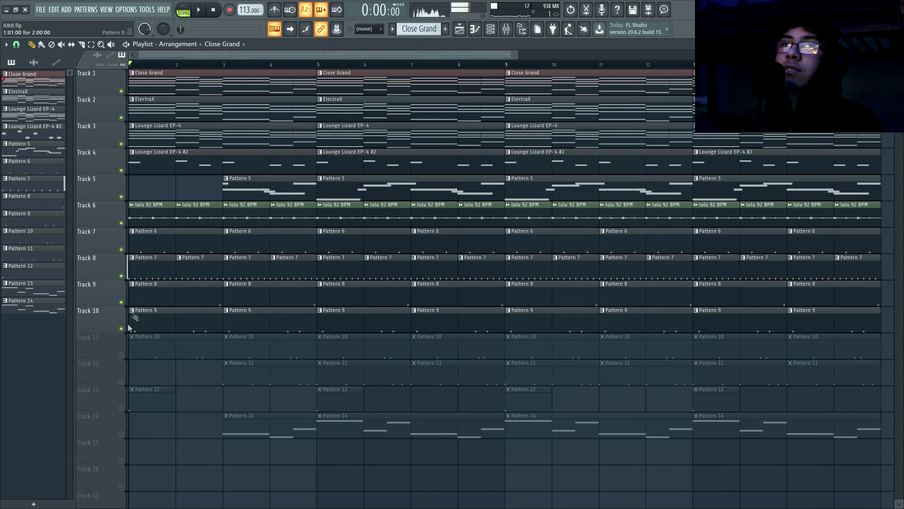
click(121, 355)
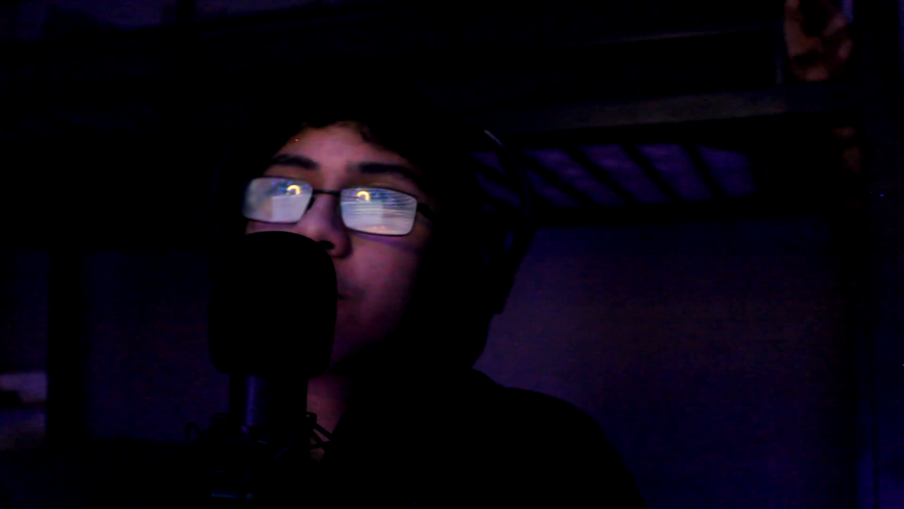